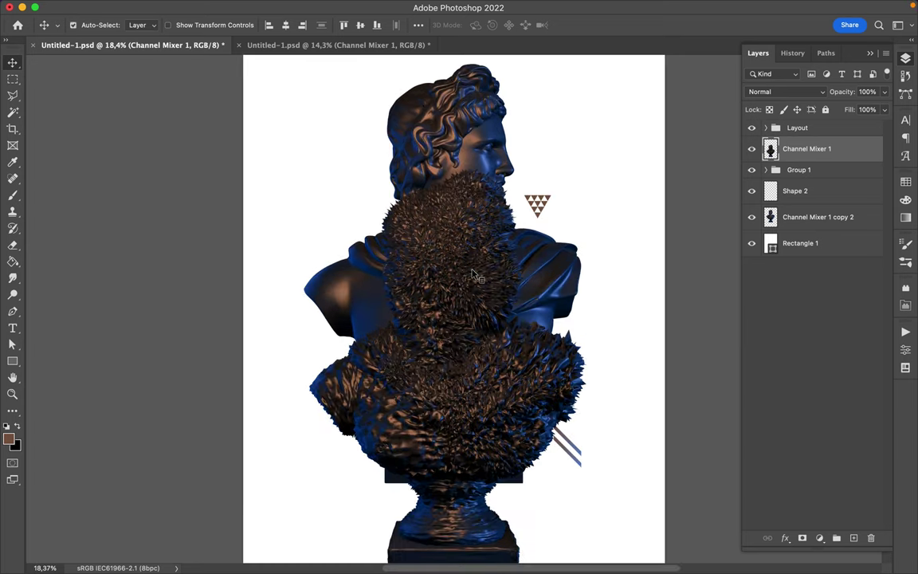
# Step: Copy the fur circle to its own layer, then shrink it and move it to the upper left
pyautogui.hotkey('ctrl', 'j')
pyautogui.press('v')
pyautogui.moveTo(409, 210)
pyautogui.mouseDown()
pyautogui.moveTo(342, 194)
pyautogui.moveTo(383, 254)
pyautogui.moveTo(348, 201)
pyautogui.mouseUp()
pyautogui.click(807, 175)
pyautogui.click(752, 175)
pyautogui.hotkey('ctrl', 't')
pyautogui.press('Return')
pyautogui.moveTo(420, 276); pyautogui.dragTo(391, 233)
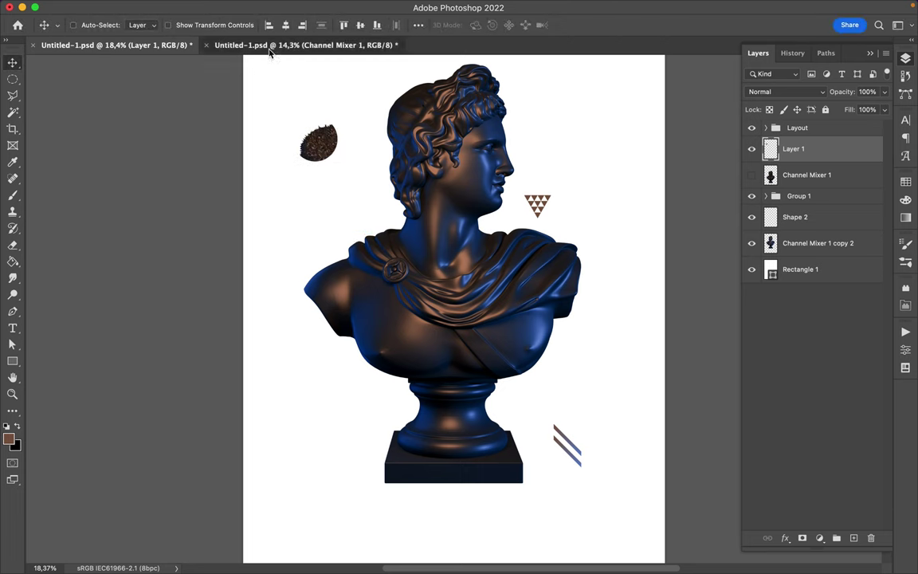
# Step: Bring the frame rectangles in from the other poster and resize Rectangle 2 around the bust
pyautogui.click(270, 45)
pyautogui.moveTo(344, 171); pyautogui.dragTo(570, 182)
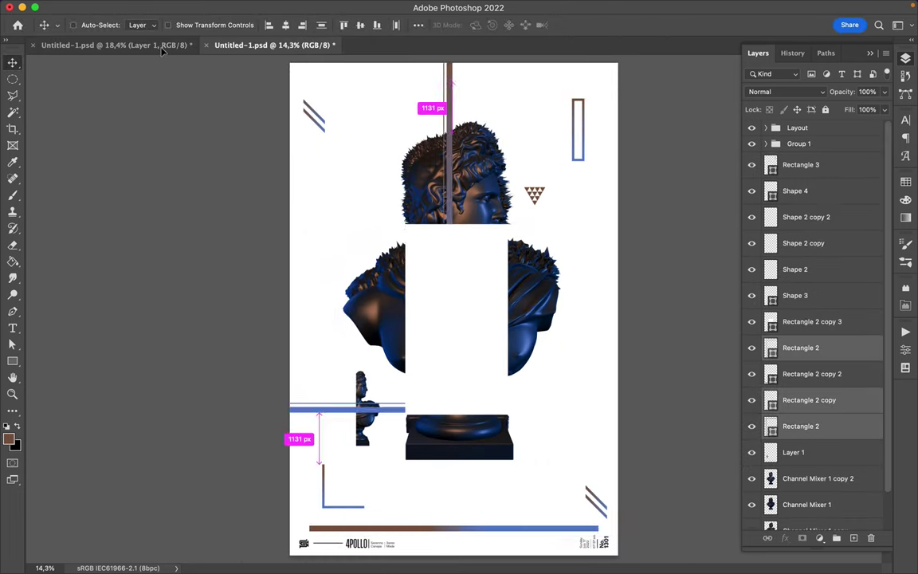
pyautogui.click(569, 182)
pyautogui.hotkey('ctrl', 't')
pyautogui.moveTo(335, 130); pyautogui.dragTo(393, 192)
pyautogui.moveTo(566, 481); pyautogui.dragTo(500, 383)
pyautogui.press('Return')
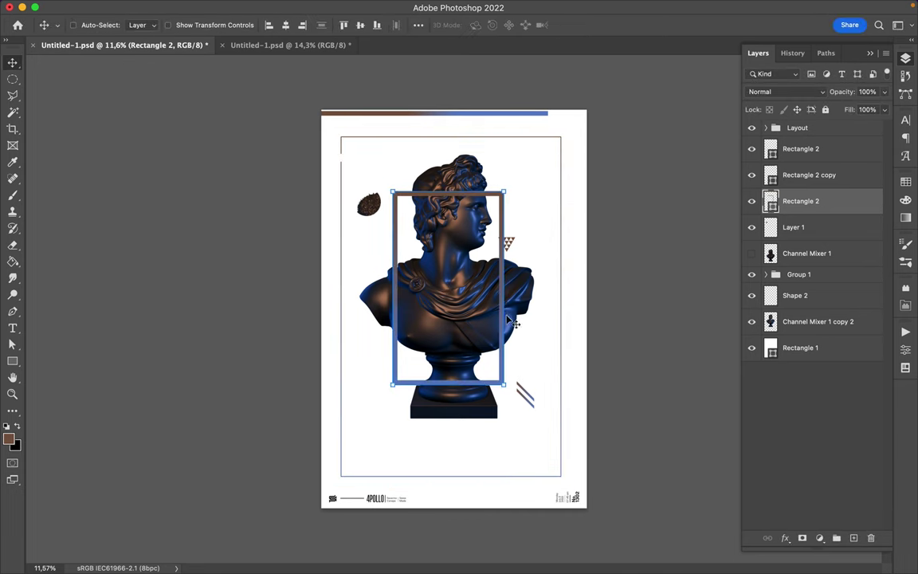
pyautogui.scroll(2, 454, 272)
pyautogui.keyDown('ctrl'); pyautogui.click(530, 212); pyautogui.keyUp('ctrl')
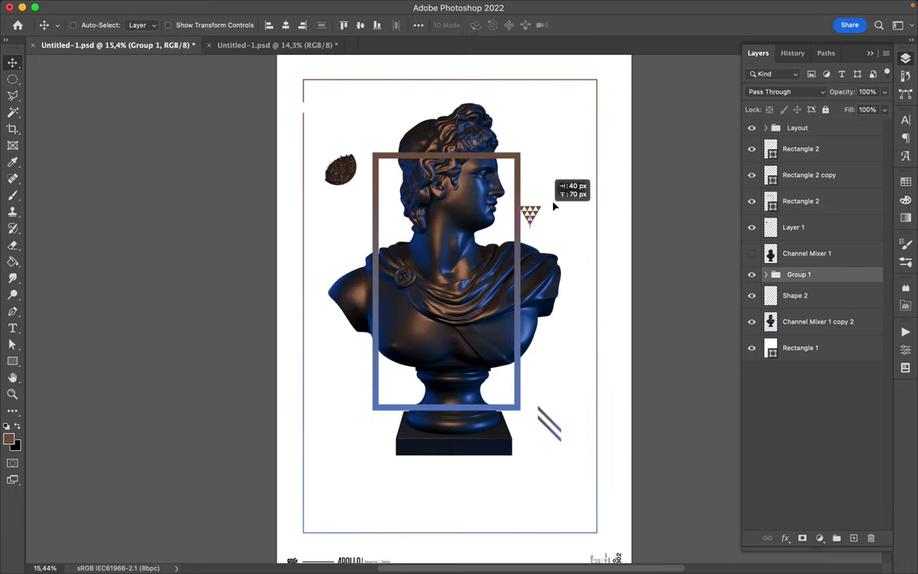
pyautogui.moveTo(519, 189); pyautogui.dragTo(520, 195)
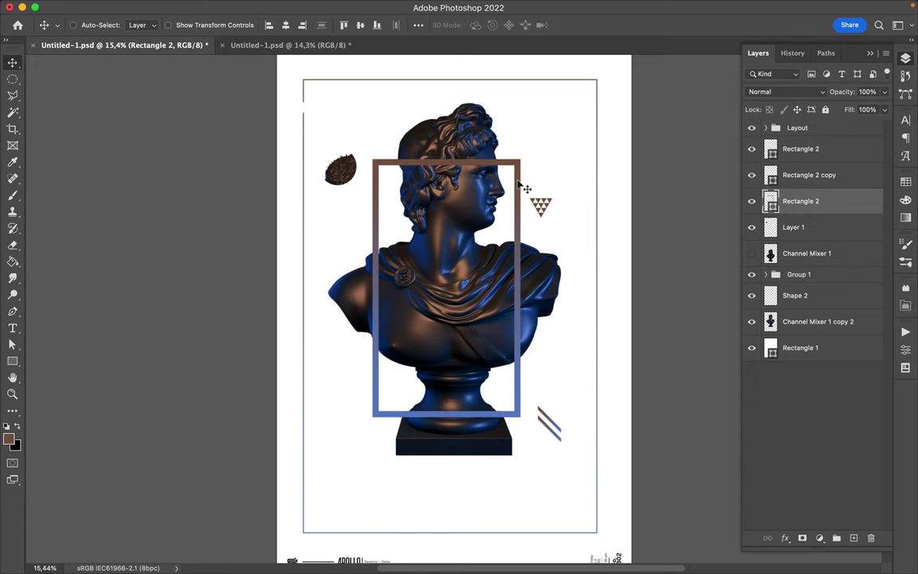
# Step: Rename the bust layers Apollo and Apollo Transformed
pyautogui.rightClick(797, 253)
pyautogui.click(816, 323)
pyautogui.write('lo')
pyautogui.press('Return')
pyautogui.doubleClick(805, 253)
pyautogui.write('Apo')
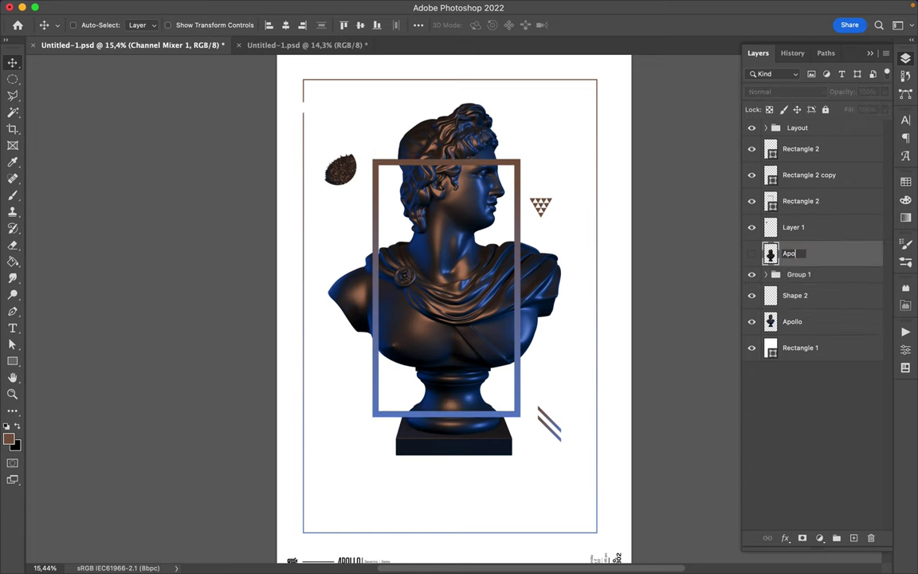
pyautogui.press('Return')
pyautogui.click(797, 321)
# Step: Draw a rectangular marquee over the area above the bust's head
pyautogui.moveTo(797, 321); pyautogui.dragTo(797, 348)
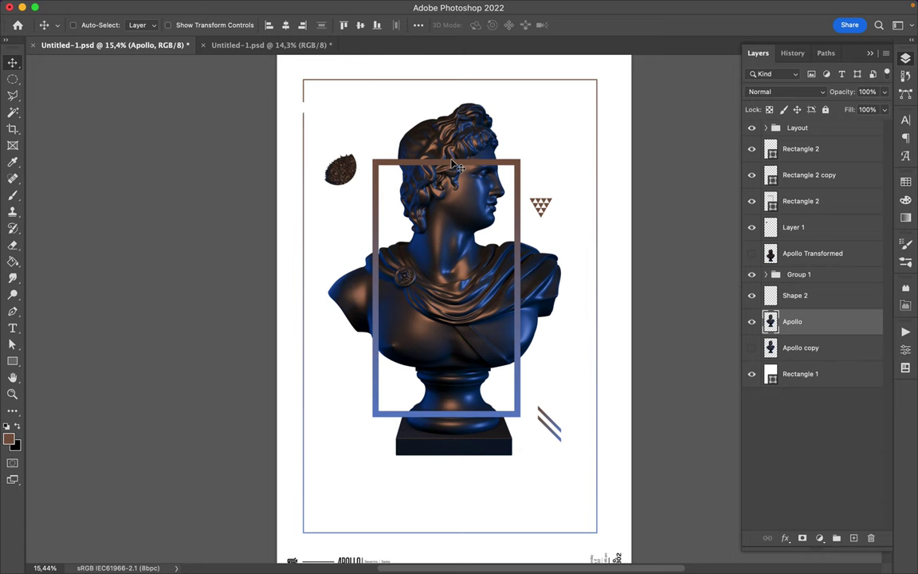
pyautogui.press('m')
pyautogui.moveTo(384, 113); pyautogui.dragTo(504, 149)
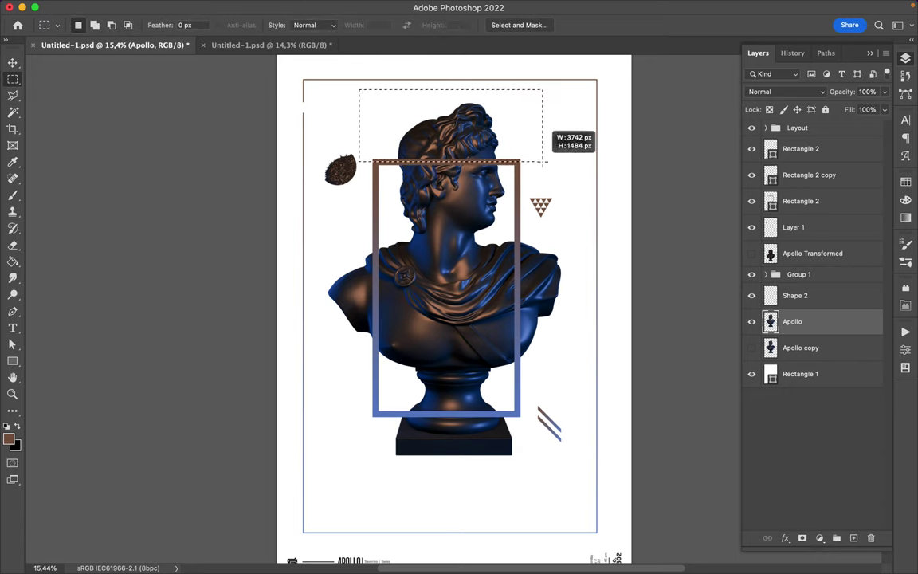
# Step: Cut the hair area onto a new layer and shrink it downward
pyautogui.hotkey('ctrl', 'shift', 'j')
pyautogui.press('v')
pyautogui.hotkey('ctrl', 't')
pyautogui.moveTo(359, 89); pyautogui.dragTo(373, 120)
pyautogui.press('Return')
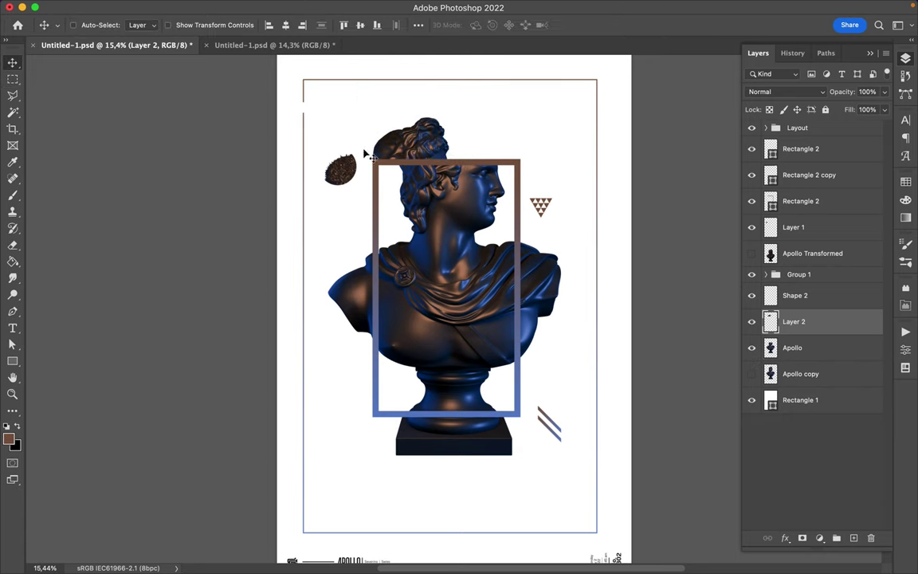
# Step: Add a layer mask to the Rectangle 2 frame for painting it behind the bust
pyautogui.keyDown('ctrl'); pyautogui.click(468, 435); pyautogui.keyUp('ctrl')
pyautogui.keyDown('ctrl'); pyautogui.click(375, 311); pyautogui.keyUp('ctrl')
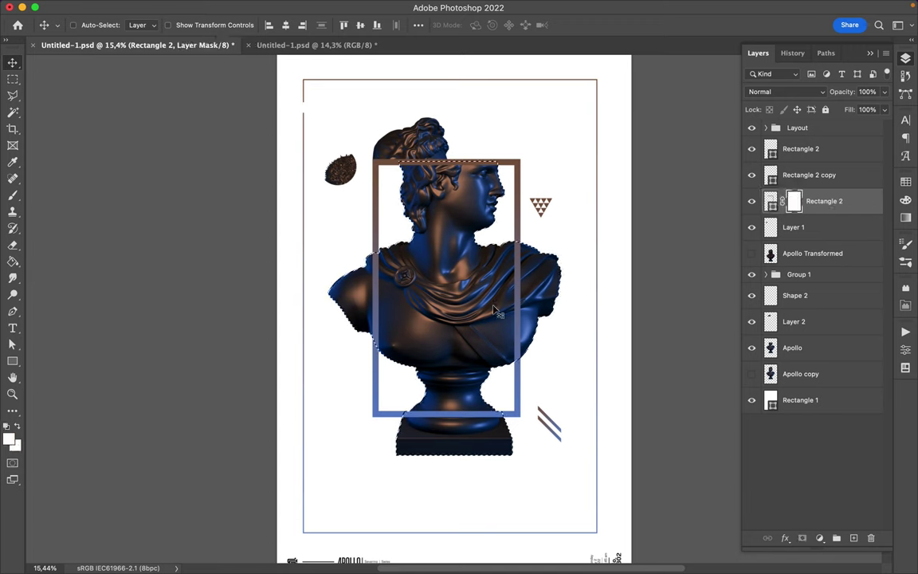
pyautogui.press('b')
pyautogui.rightClick(772, 201)
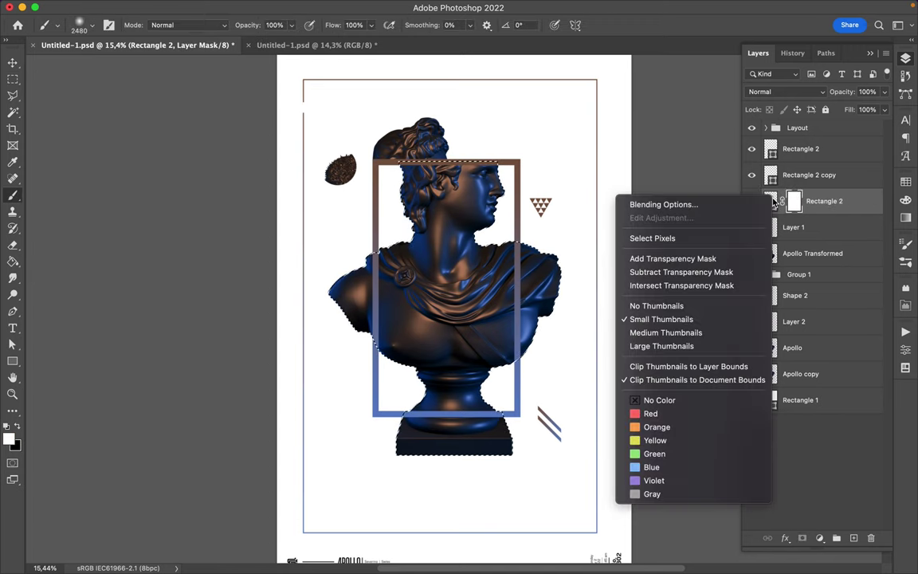
pyautogui.rightClick(845, 201)
pyautogui.scroll(2, 785, 478)
pyautogui.click(684, 243)
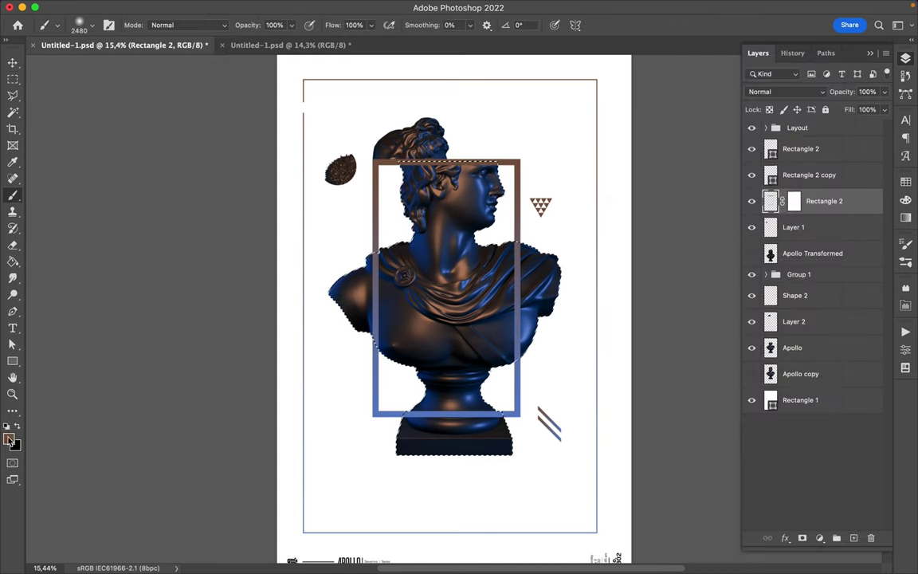
pyautogui.hotkey('ctrl', 'z')
pyautogui.rightClick(821, 201)
pyautogui.press('Escape')
# Step: Clear the selection and delete the fur circle and outer border layers
pyautogui.press('e')
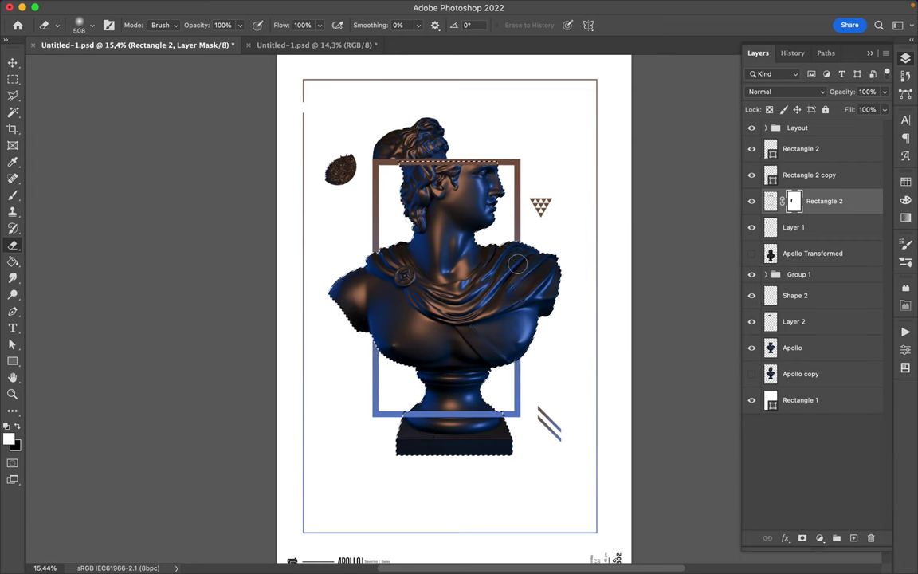
pyautogui.press('m')
pyautogui.hotkey('ctrl', 'd')
pyautogui.press('v')
pyautogui.click(335, 169)
pyautogui.press('Delete')
pyautogui.click(304, 140)
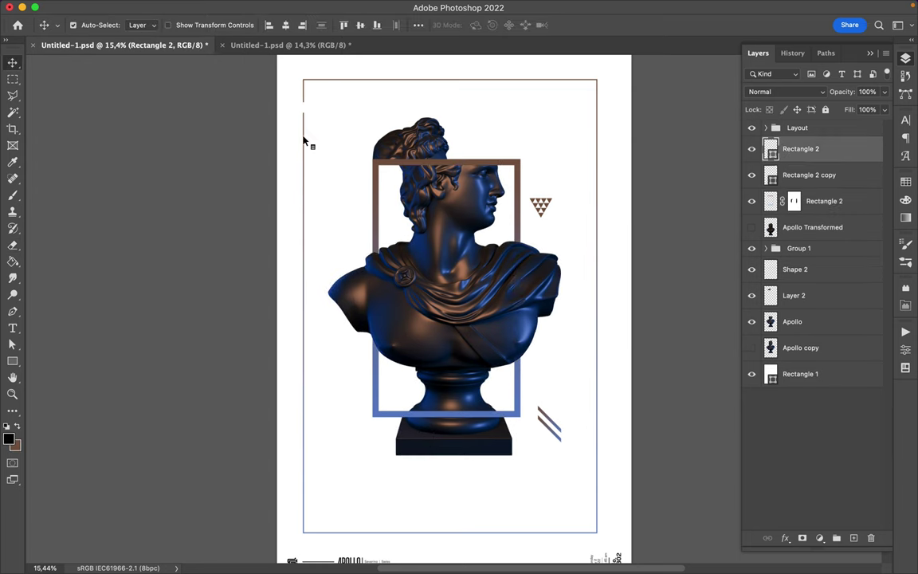
pyautogui.press('Delete')
pyautogui.click(558, 431)
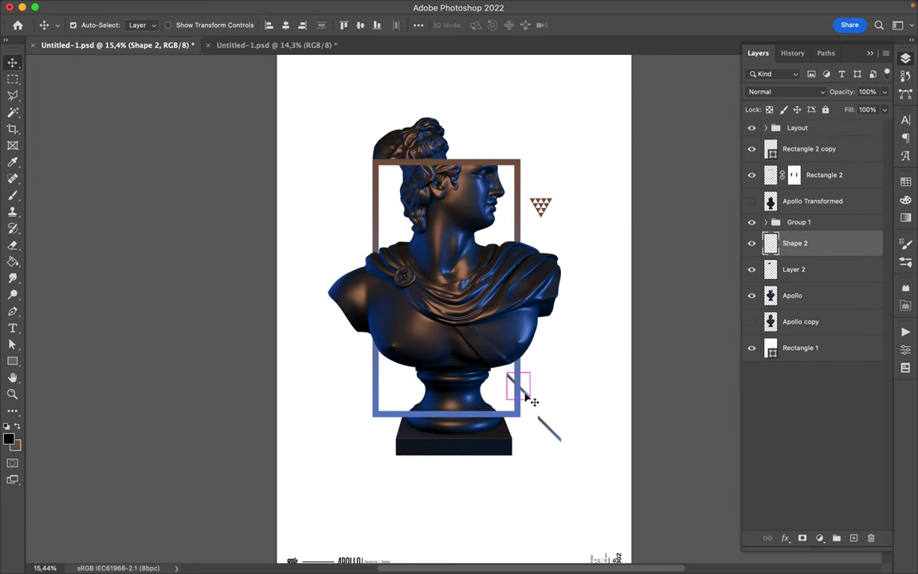
# Step: Move Shape 2 copy out of Layout beside Shape 2 and raise both stripe layers
pyautogui.click(559, 429)
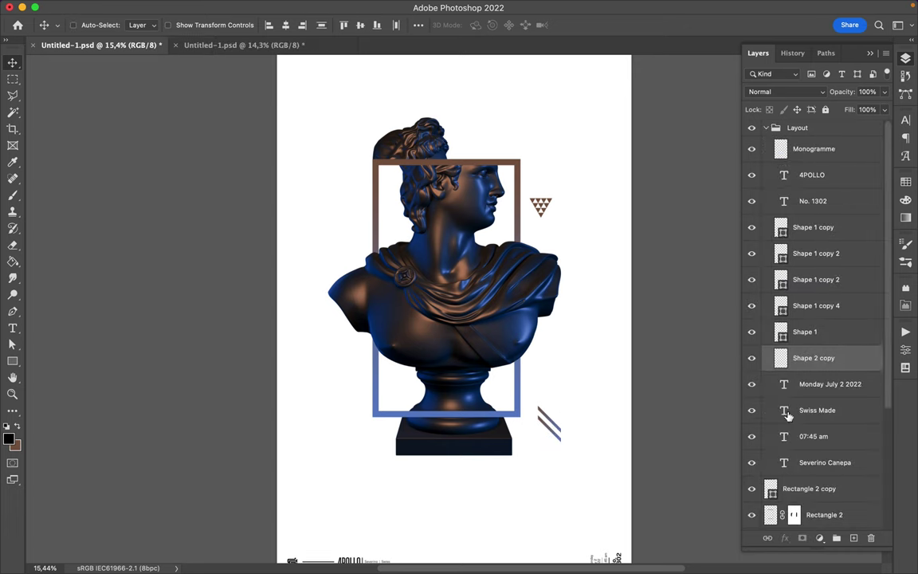
pyautogui.scroll(-3, 813, 319)
pyautogui.click(805, 212)
pyautogui.scroll(-2, 729, 251)
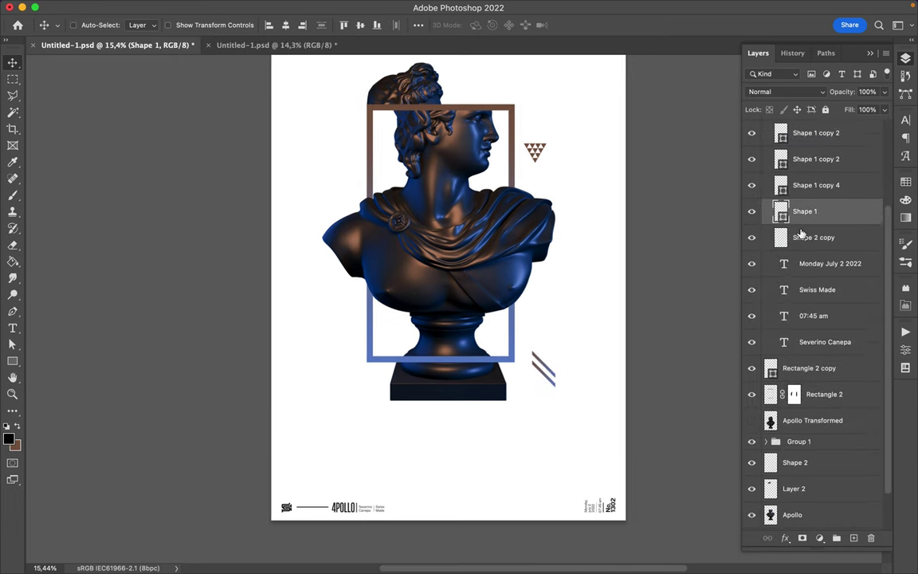
pyautogui.moveTo(801, 232); pyautogui.dragTo(820, 475)
pyautogui.keyDown('shift'); pyautogui.click(528, 346); pyautogui.keyUp('shift')
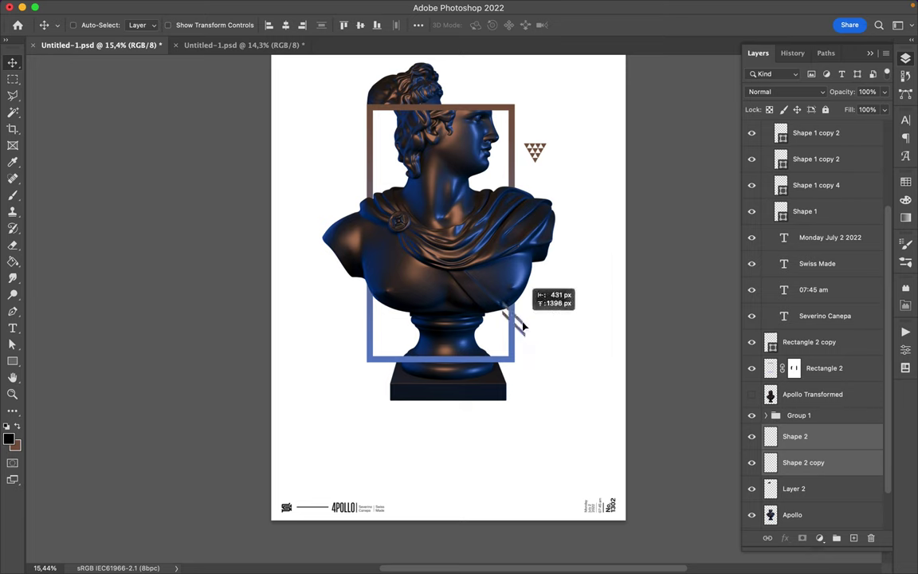
pyautogui.hotkey('ctrl', ']')
pyautogui.hotkey('ctrl', ']')
pyautogui.hotkey('ctrl', ']')
pyautogui.scroll(5, 789, 231)
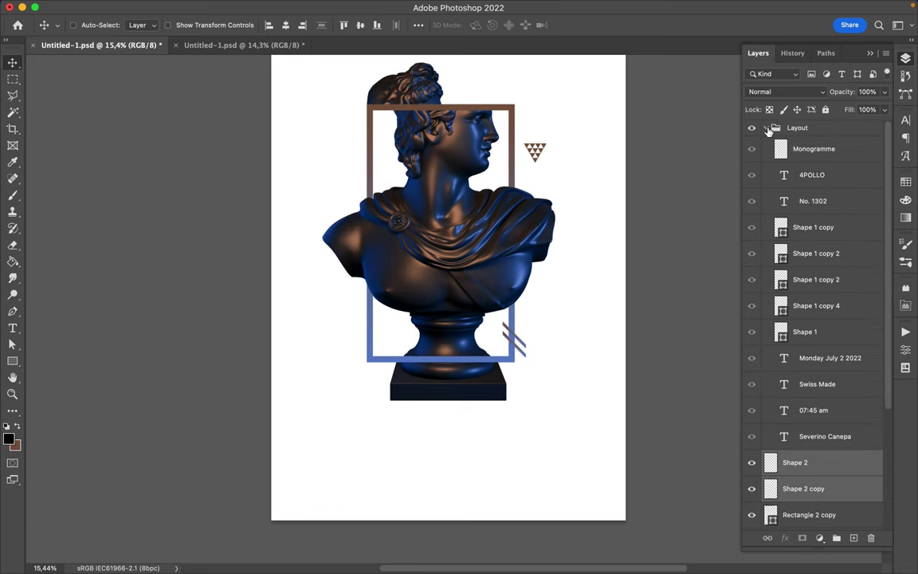
pyautogui.click(766, 129)
# Step: Draw a white Shape 3 with the Pen tool beneath the stripe copy
pyautogui.press('p')
pyautogui.click(514, 337)
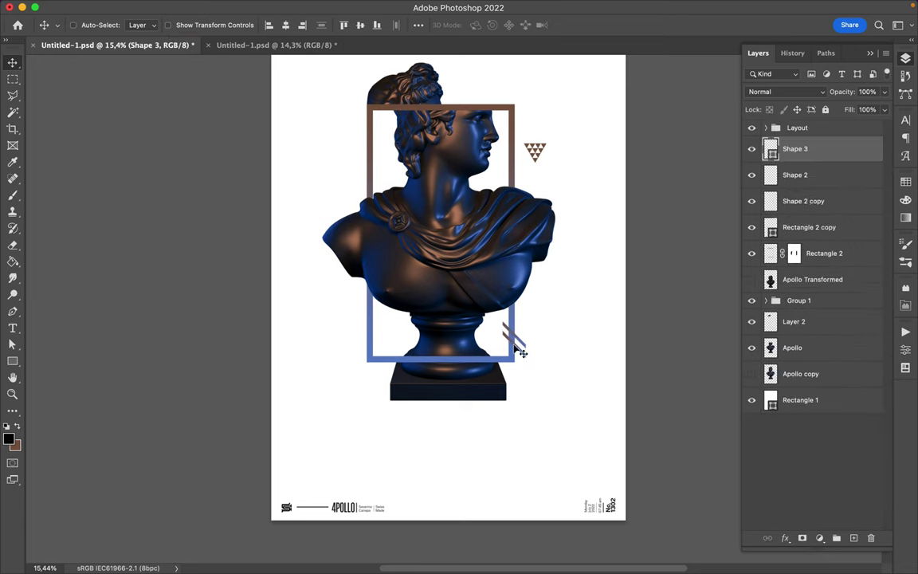
pyautogui.scroll(3, 514, 337)
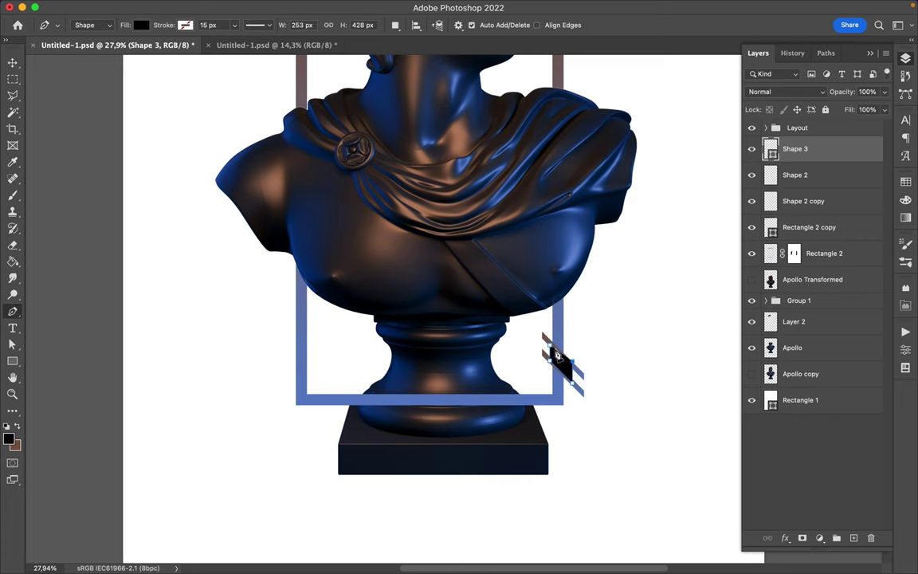
pyautogui.press('a')
pyautogui.click(769, 184)
pyautogui.moveTo(797, 149); pyautogui.dragTo(817, 205)
pyautogui.press('v')
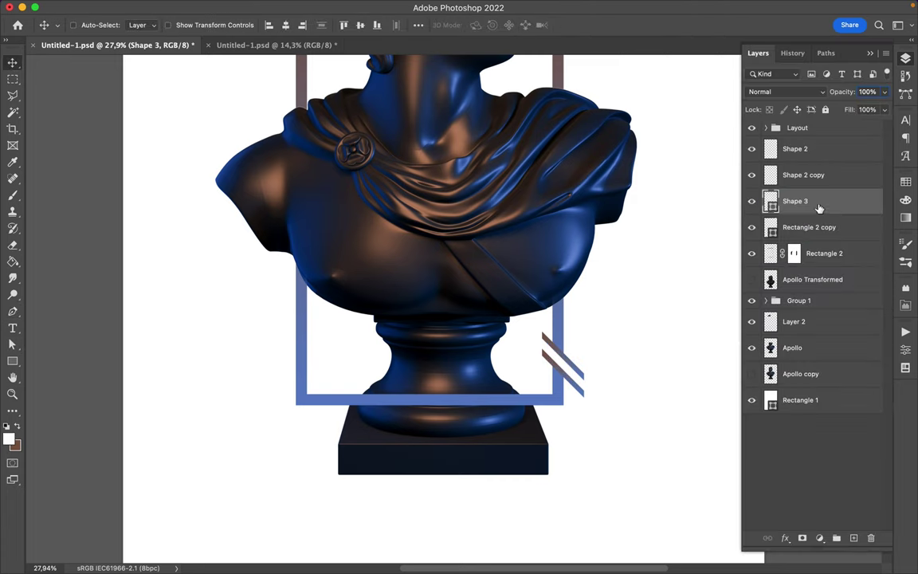
pyautogui.scroll(-2, 614, 365)
pyautogui.keyDown('super'); pyautogui.click(594, 300); pyautogui.keyUp('super')
pyautogui.scroll(-1, 594, 300)
# Step: Paint the frame mask over the left shoulder and cut the shoulder onto its own layer
pyautogui.scroll(-1, 594, 300)
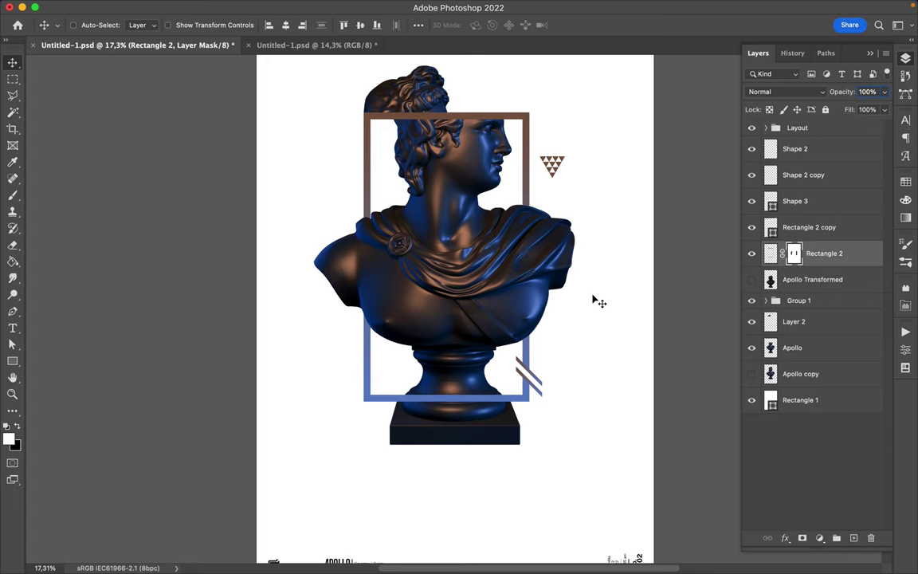
pyautogui.press('b')
pyautogui.moveTo(331, 228); pyautogui.dragTo(358, 310)
pyautogui.click(796, 358)
pyautogui.press('m')
pyautogui.moveTo(287, 169)
pyautogui.mouseDown()
pyautogui.moveTo(361, 337)
pyautogui.moveTo(315, 263)
pyautogui.mouseUp()
pyautogui.press('super+shift+j')
# Step: Delete the cut shoulder piece and adjust the hair layer with Free Transform
pyautogui.press('v')
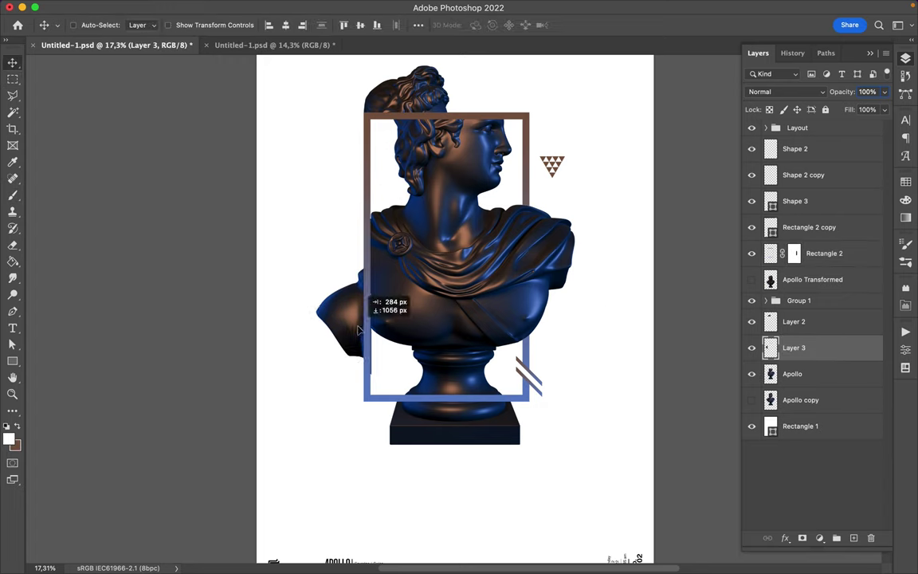
pyautogui.press('Delete')
pyautogui.scroll(2, 420, 98)
pyautogui.press('super+t')
pyautogui.press('Return')
pyautogui.scroll(-2, 371, 459)
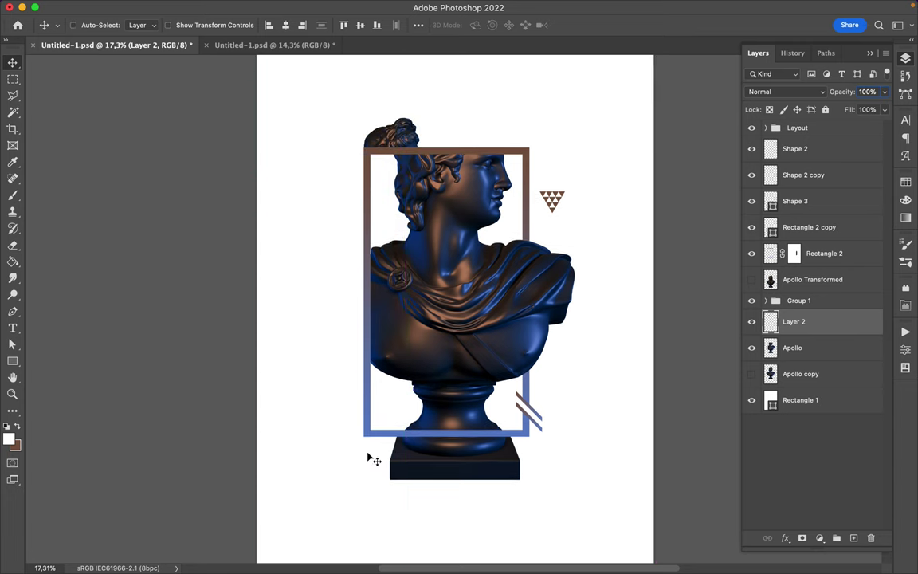
# Step: Cut the bust's base to a new layer, shrink it, and merge it into Apollo
pyautogui.press('m')
pyautogui.moveTo(362, 434); pyautogui.dragTo(607, 502)
pyautogui.press('super+shift+j')
pyautogui.press('super+t')
pyautogui.moveTo(520, 479); pyautogui.dragTo(405, 453)
pyautogui.press('Return')
pyautogui.press('v')
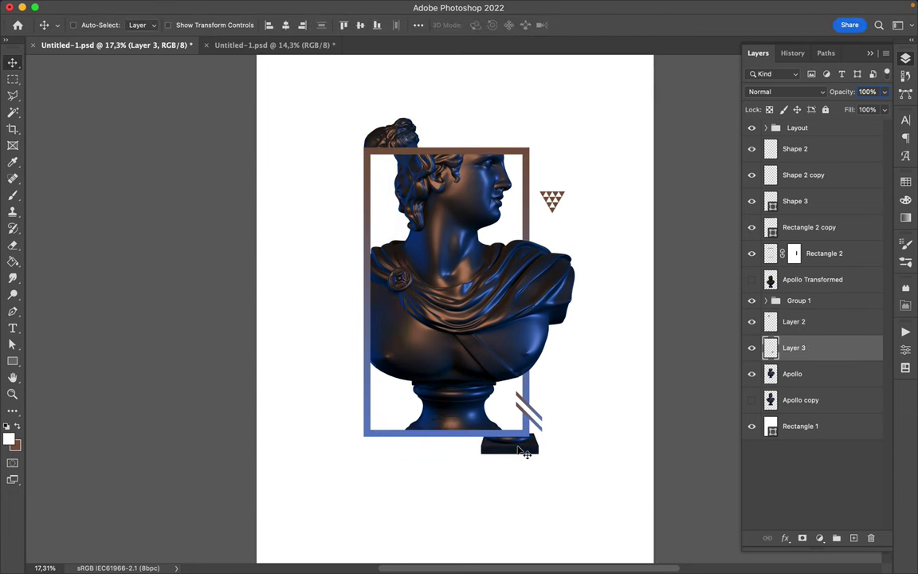
pyautogui.press('super+e')
# Step: Lower the gradient top bar down onto the frame
pyautogui.scroll(3, 430, 137)
pyautogui.moveTo(430, 108); pyautogui.dragTo(437, 214)
pyautogui.moveTo(809, 227); pyautogui.dragTo(821, 350)
# Step: Line up a vertical guide with the top bar's right end and fit the poster on screen
pyautogui.press('a')
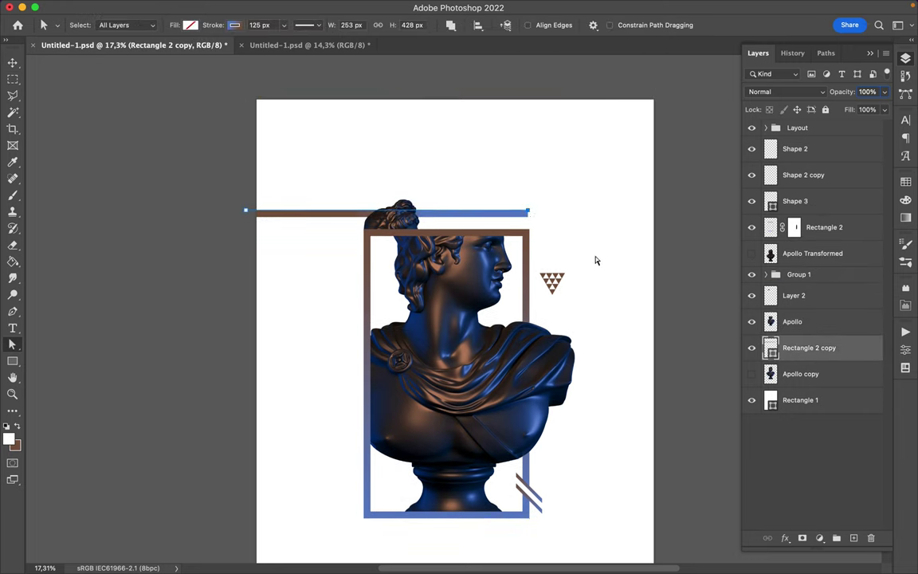
pyautogui.click(528, 213)
pyautogui.click(614, 240)
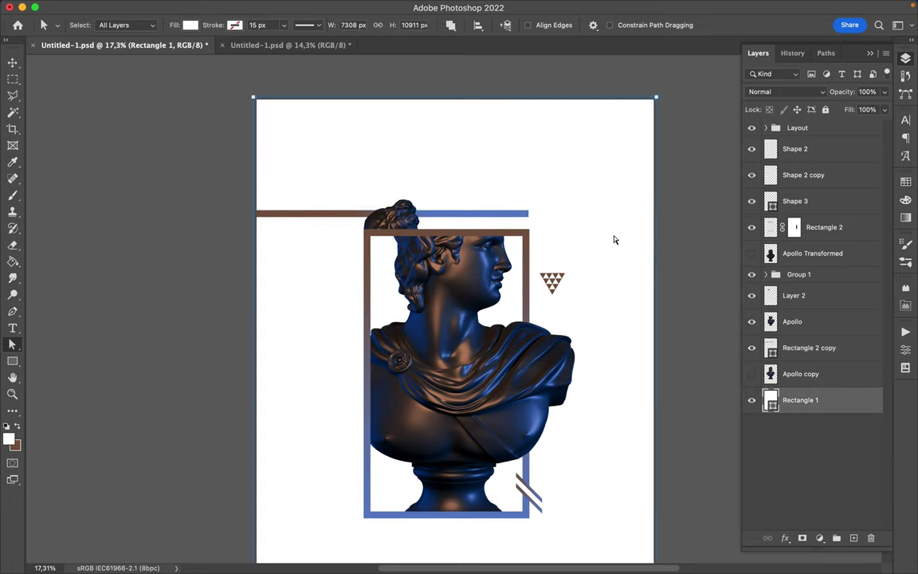
pyautogui.scroll(5, 614, 240)
pyautogui.click(505, 188)
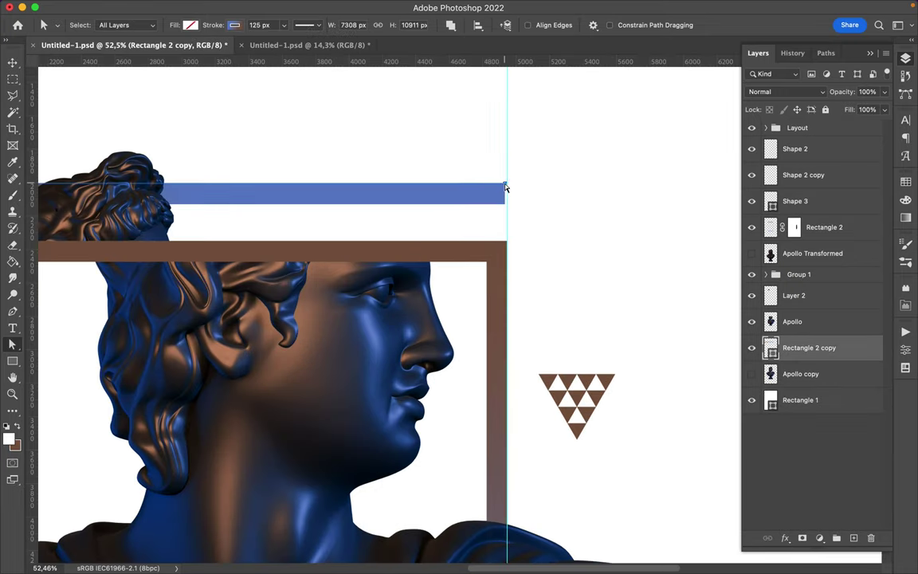
pyautogui.click(546, 200)
pyautogui.hotkey('ctrl', '0')
pyautogui.press('v')
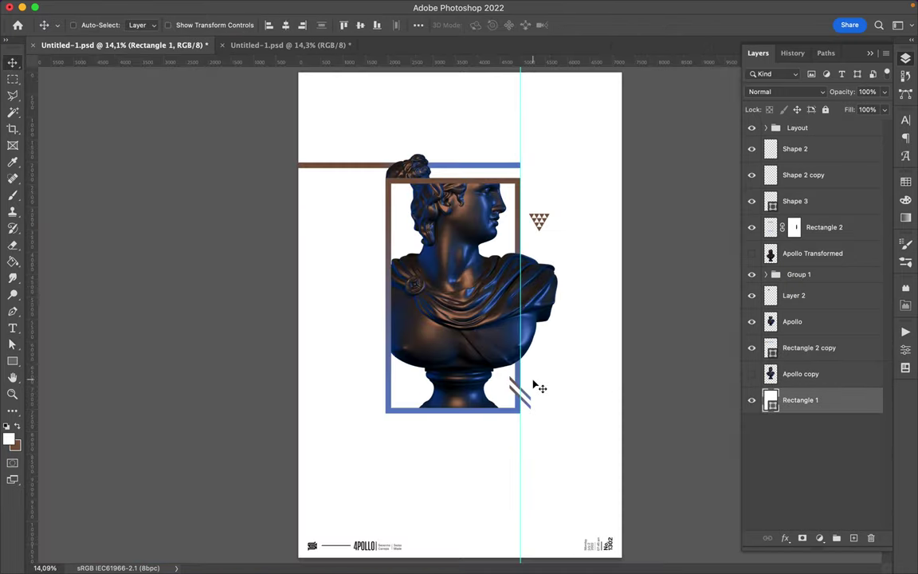
pyautogui.hotkey('ctrl', 'Tab')
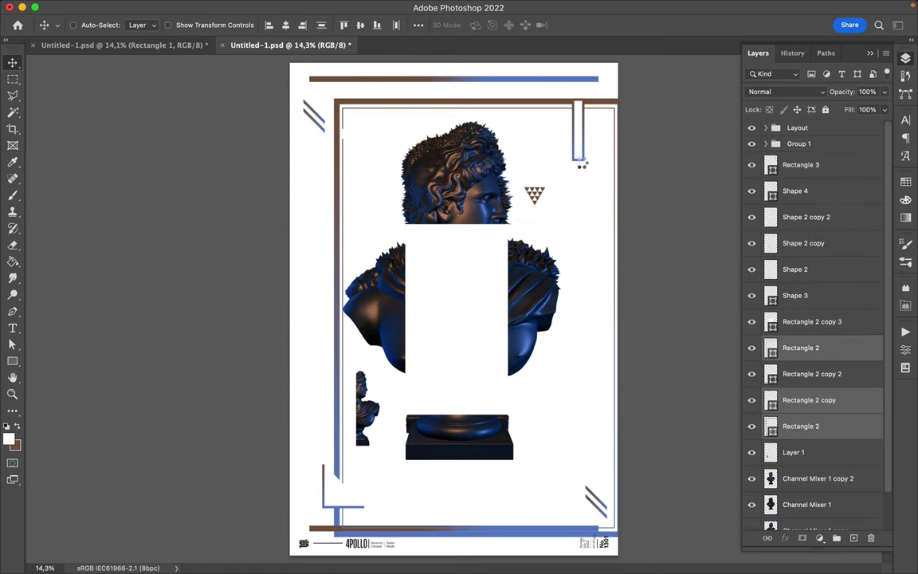
# Step: Bring the outlined Rectangle 3 into the poster and duplicate the triangle pattern group
pyautogui.moveTo(547, 188); pyautogui.dragTo(397, 330)
pyautogui.moveTo(339, 331); pyautogui.dragTo(391, 414)
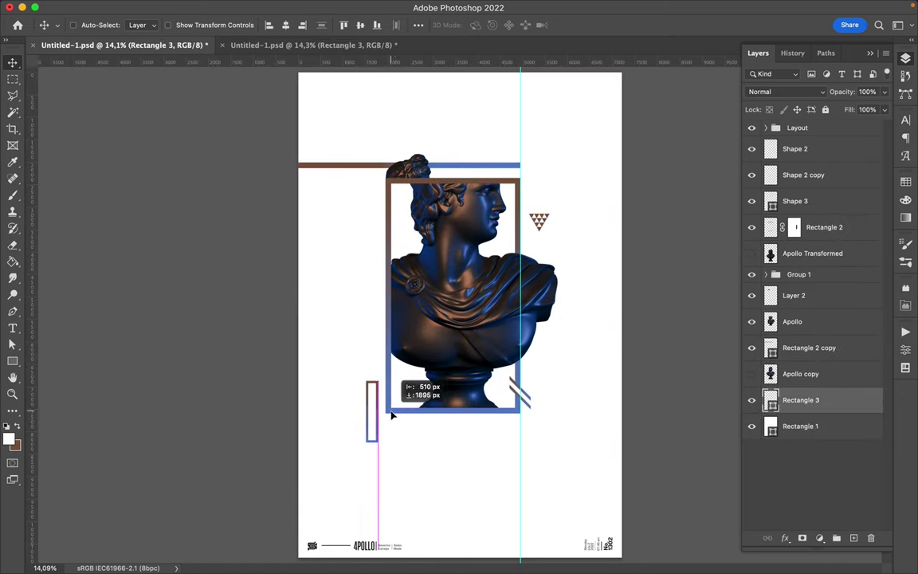
pyautogui.keyDown('ctrl'); pyautogui.click(548, 225); pyautogui.keyUp('ctrl')
pyautogui.moveTo(548, 225)
pyautogui.mouseDown()
pyautogui.moveTo(453, 476)
pyautogui.moveTo(613, 303)
pyautogui.mouseUp()
# Step: Enlarge the triangle pattern copy across the lower left and rotate it to point right
pyautogui.hotkey('ctrl', 't')
pyautogui.press('Return')
pyautogui.moveTo(558, 383); pyautogui.dragTo(495, 448)
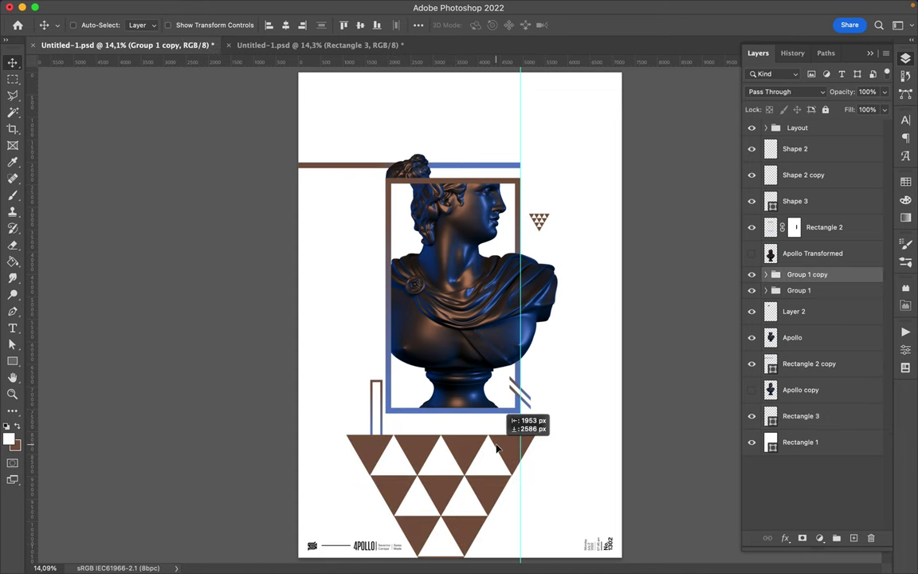
pyautogui.hotkey('ctrl', 't')
pyautogui.moveTo(580, 405)
pyautogui.mouseDown()
pyautogui.moveTo(348, 420)
pyautogui.moveTo(440, 454)
pyautogui.moveTo(398, 435)
pyautogui.mouseUp()
pyautogui.press('Return')
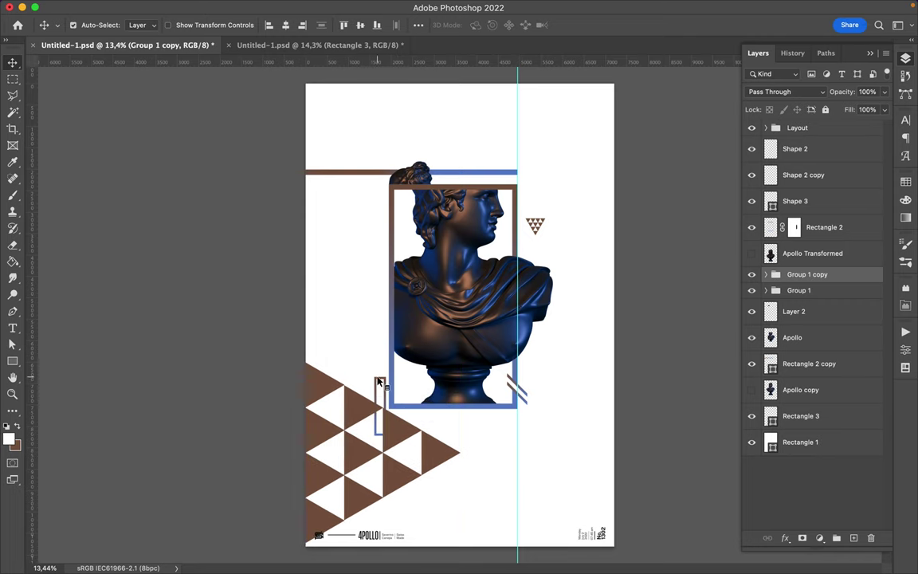
# Step: Move the small outlined rectangle to the top near the guide
pyautogui.moveTo(379, 383); pyautogui.dragTo(510, 109)
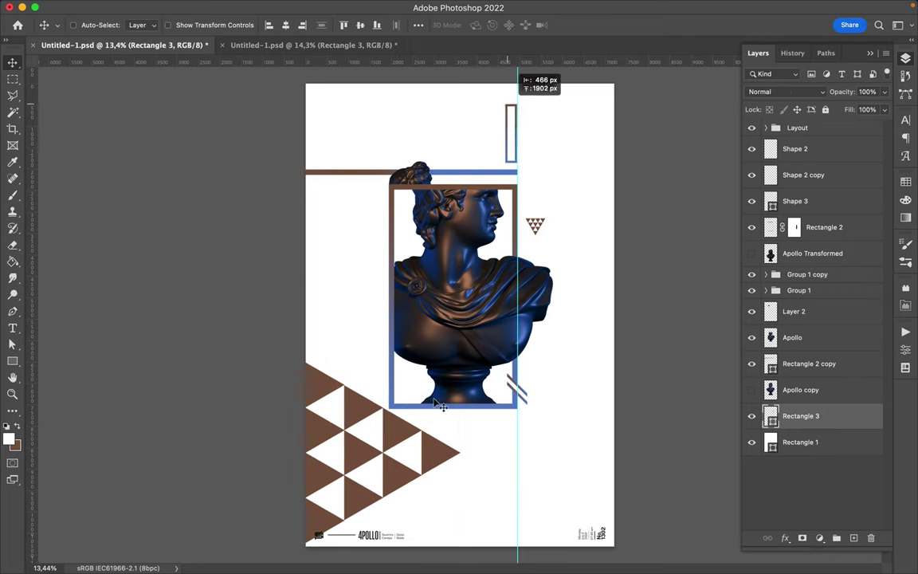
pyautogui.click(442, 454)
pyautogui.click(807, 274)
# Step: Fill the Group 1 copy triangle layers with the blue swatch and nudge them down
pyautogui.click(905, 182)
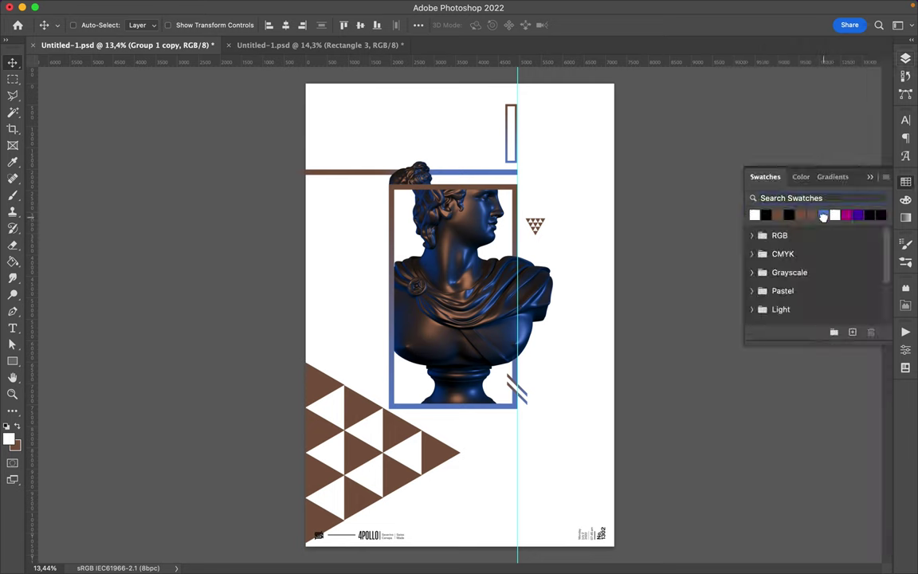
pyautogui.click(905, 58)
pyautogui.click(805, 295)
pyautogui.scroll(-5, 805, 295)
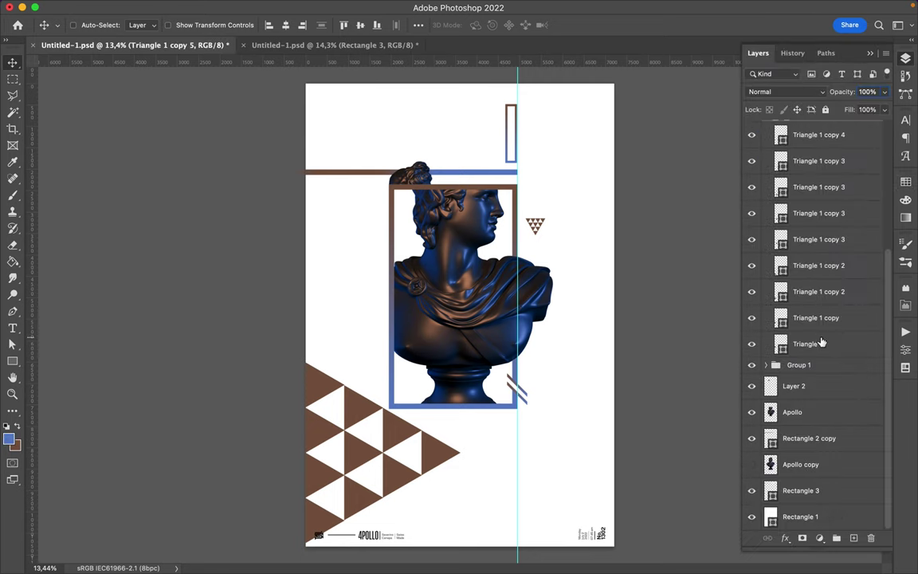
pyautogui.click(877, 191)
pyautogui.hotkey('alt', 'BackSpace')
pyautogui.hotkey('shift', 'Down')
pyautogui.hotkey('shift', 'Down')
pyautogui.hotkey('shift', 'Down')
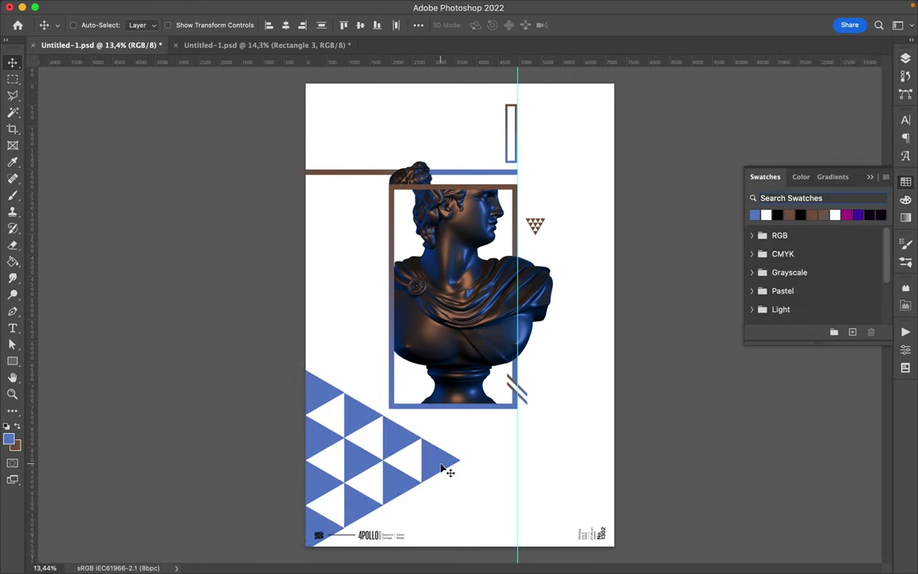
# Step: Shrink the blue triangle cluster, then narrow it from its right side
pyautogui.hotkey('ctrl', 't')
pyautogui.moveTo(382, 370); pyautogui.dragTo(359, 396)
pyautogui.press('Return')
pyautogui.hotkey('ctrl', 't')
pyautogui.moveTo(412, 461)
pyautogui.mouseDown()
pyautogui.moveTo(423, 467)
pyautogui.moveTo(365, 449)
pyautogui.mouseUp()
pyautogui.scroll(3, 401, 426)
pyautogui.scroll(3, 390, 430)
pyautogui.press('Return')
pyautogui.scroll(5, 255, 433)
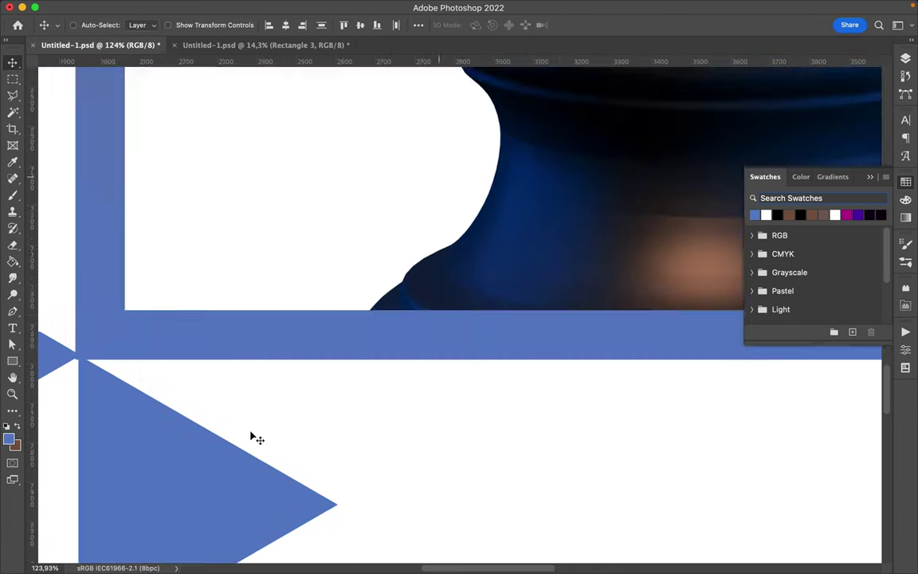
pyautogui.scroll(1, 334, 390)
# Step: Stretch the whole Group 1 copy so its tip meets the guide, nudge it up, and save
pyautogui.click(326, 391)
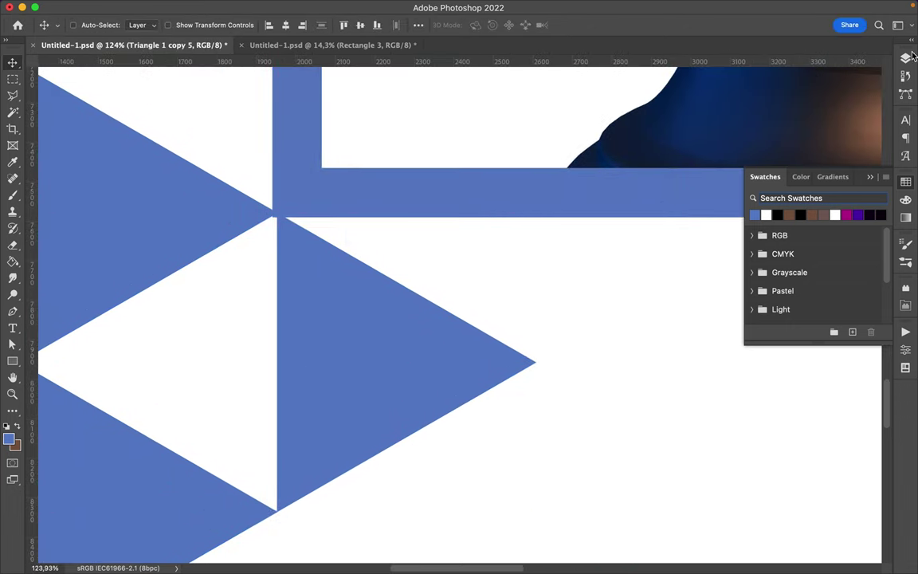
pyautogui.click(907, 58)
pyautogui.click(805, 245)
pyautogui.hotkey('ctrl', 't')
pyautogui.moveTo(533, 373); pyautogui.dragTo(530, 368)
pyautogui.press('Return')
pyautogui.hotkey('shift', 'Up')
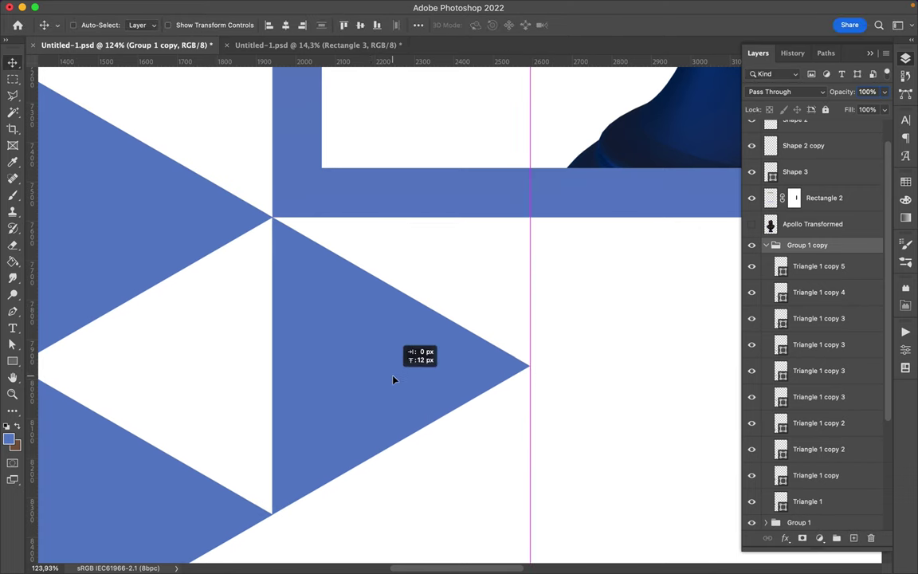
pyautogui.hotkey('ctrl', '0')
pyautogui.hotkey('ctrl', 's')
# Step: Alt-drag a copy of blue frame Rectangle 3 and resize it around the bust
pyautogui.keyDown('ctrl'); pyautogui.click(512, 154); pyautogui.keyUp('ctrl')
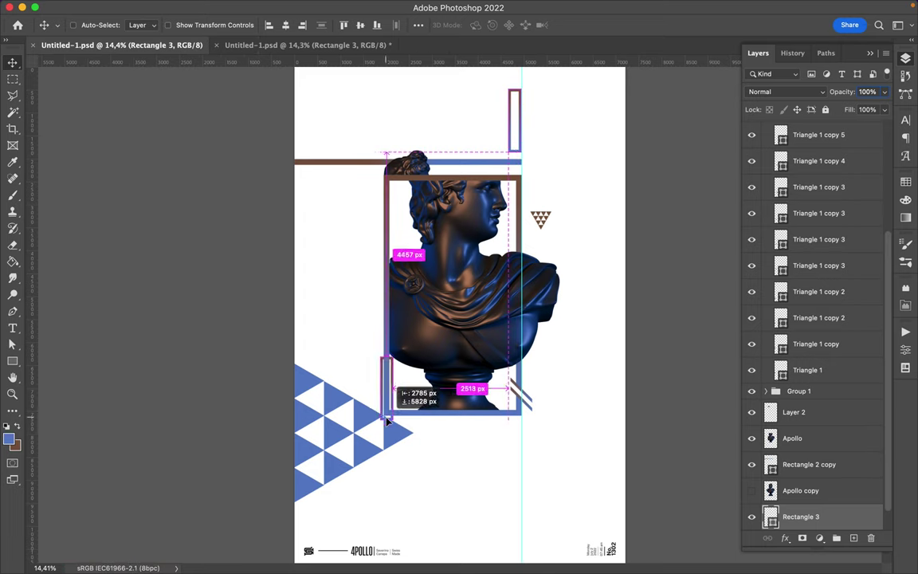
pyautogui.moveTo(517, 155); pyautogui.dragTo(390, 338)
pyautogui.hotkey('ctrl', 't')
pyautogui.moveTo(505, 180); pyautogui.dragTo(514, 169)
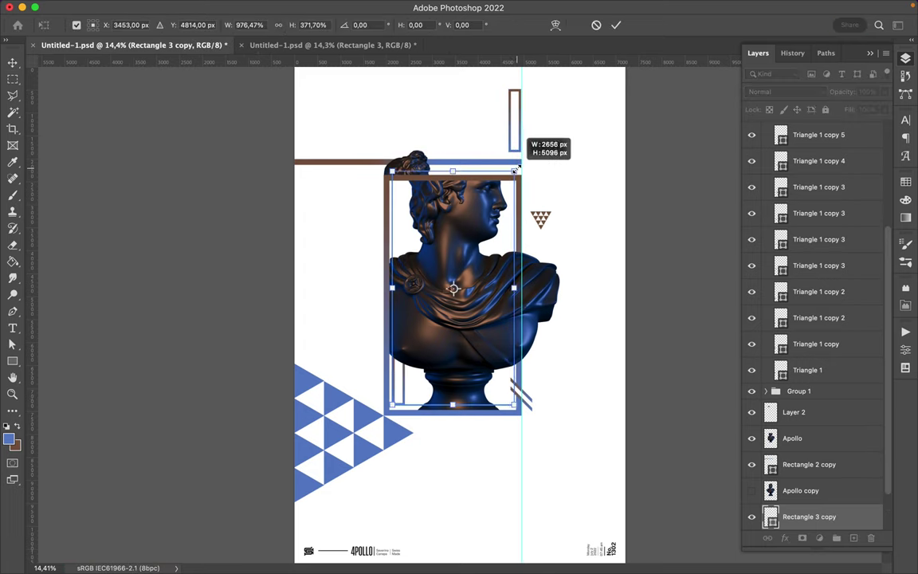
pyautogui.press('Return')
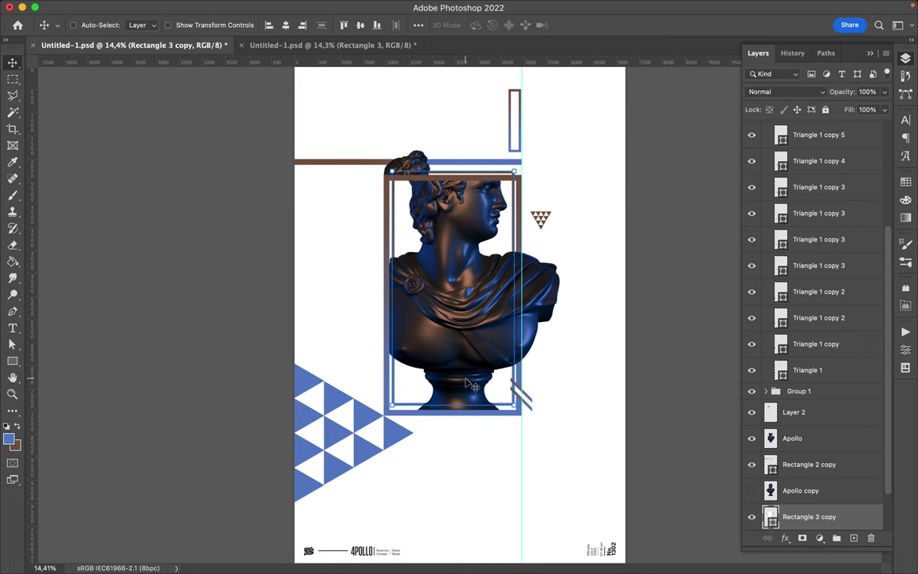
# Step: Give the frame copy a 10 px stroke and move it above the Apollo layer
pyautogui.press('a')
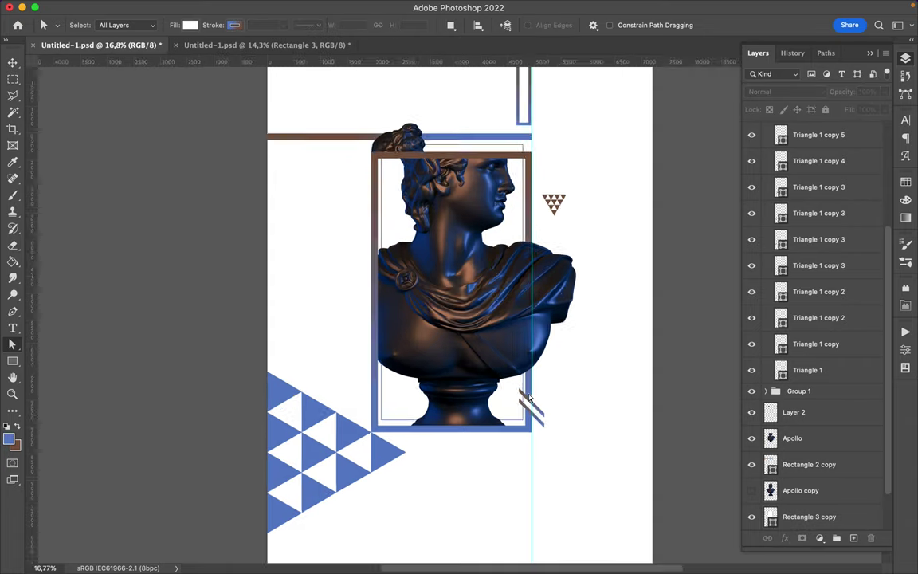
pyautogui.scroll(3, 528, 390)
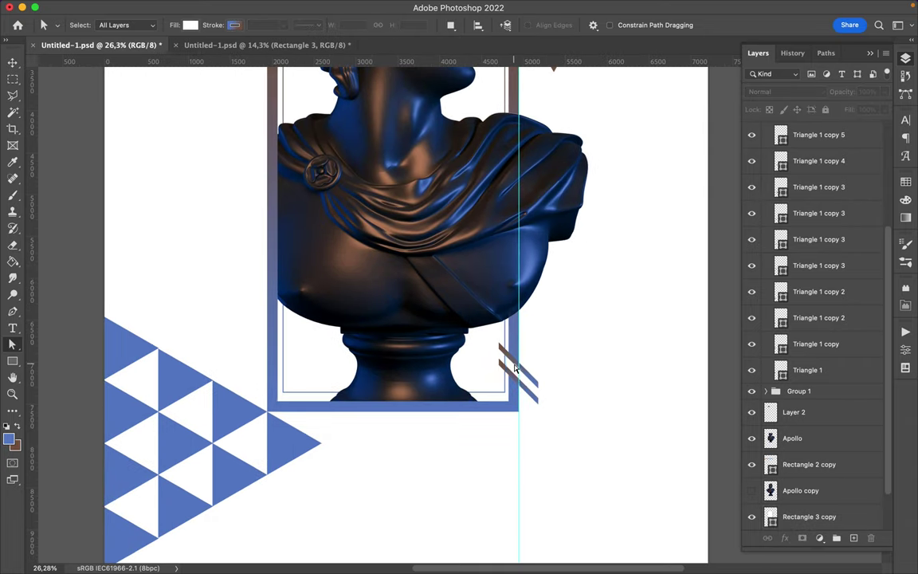
pyautogui.scroll(3, 540, 392)
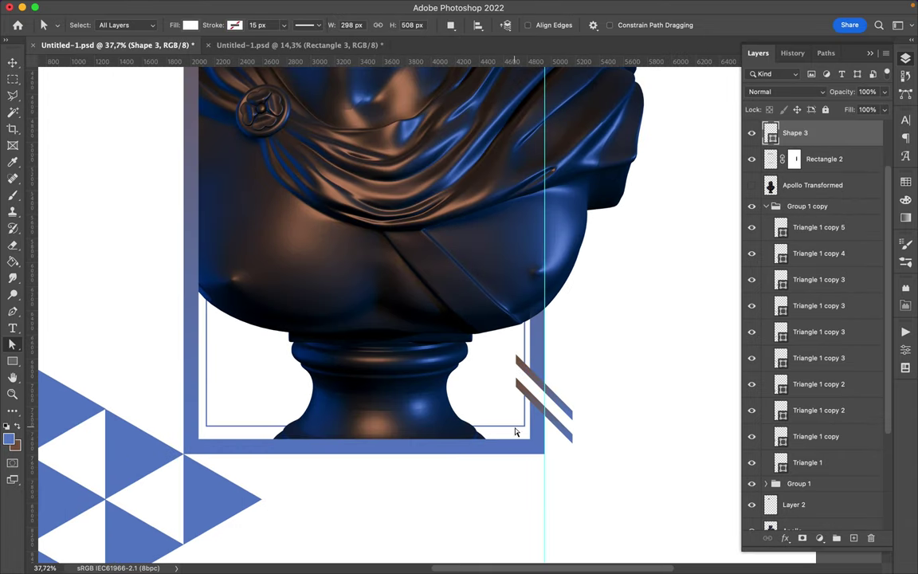
pyautogui.moveTo(797, 516); pyautogui.dragTo(794, 437)
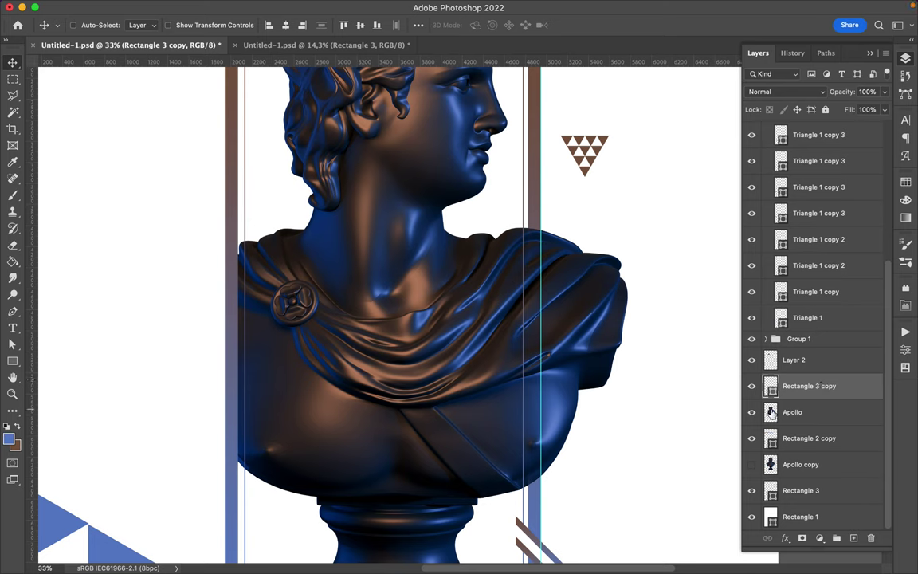
# Step: Mask Rectangle 3 copy with the bust's outline, erasing the frame where the bust overlaps
pyautogui.keyDown('ctrl'); pyautogui.click(771, 411); pyautogui.keyUp('ctrl')
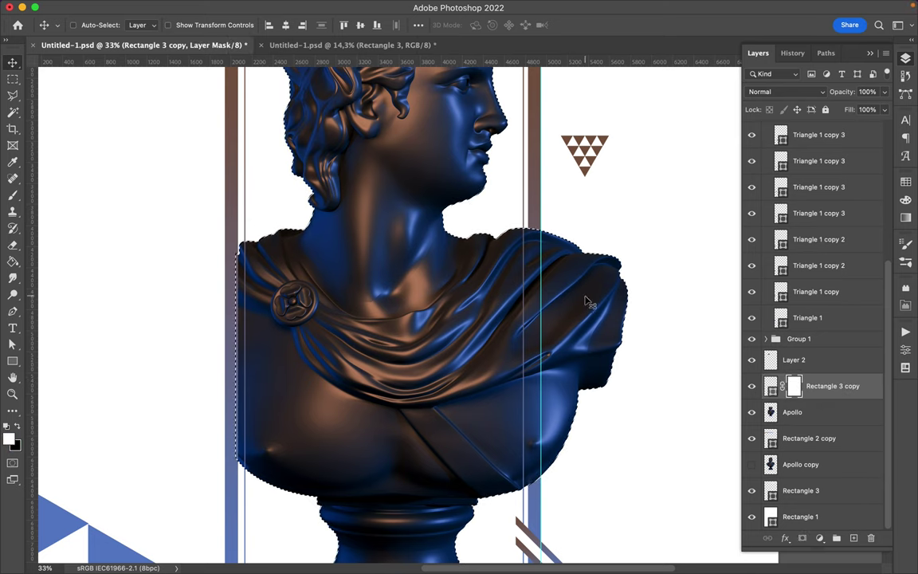
pyautogui.press('b')
pyautogui.press('e')
pyautogui.scroll(-1, 324, 484)
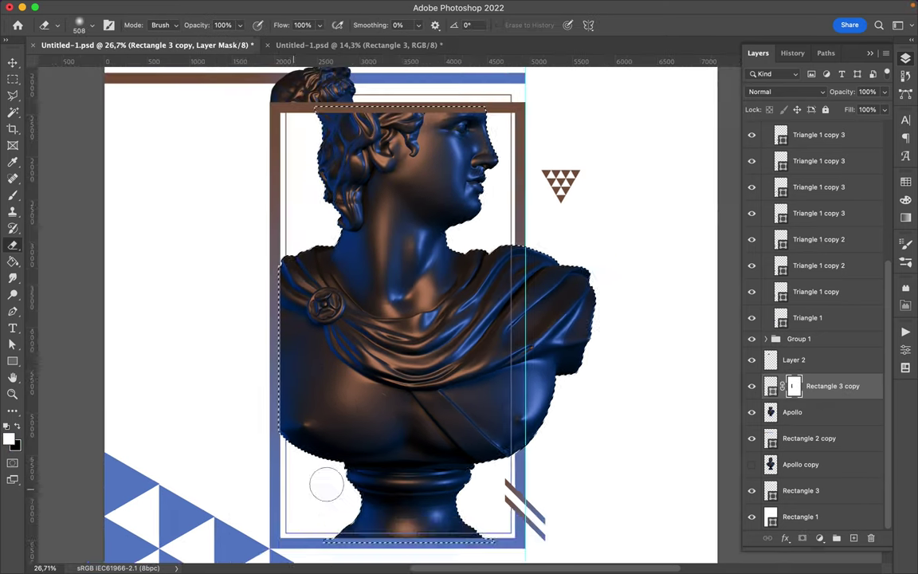
pyautogui.press('m')
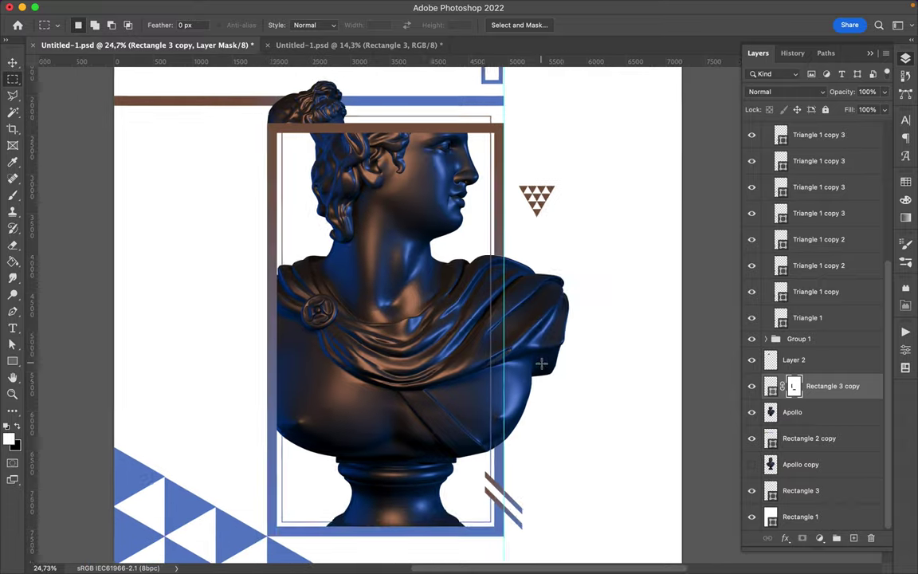
pyautogui.scroll(-5, 541, 365)
pyautogui.press('v')
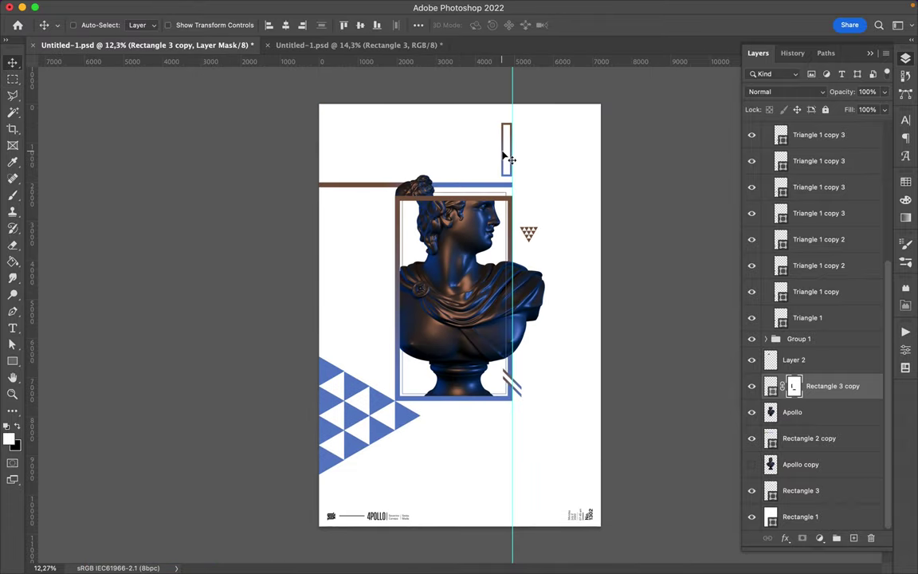
# Step: Shorten the top brown bar from its left end
pyautogui.press('a')
pyautogui.moveTo(319, 185); pyautogui.dragTo(373, 184)
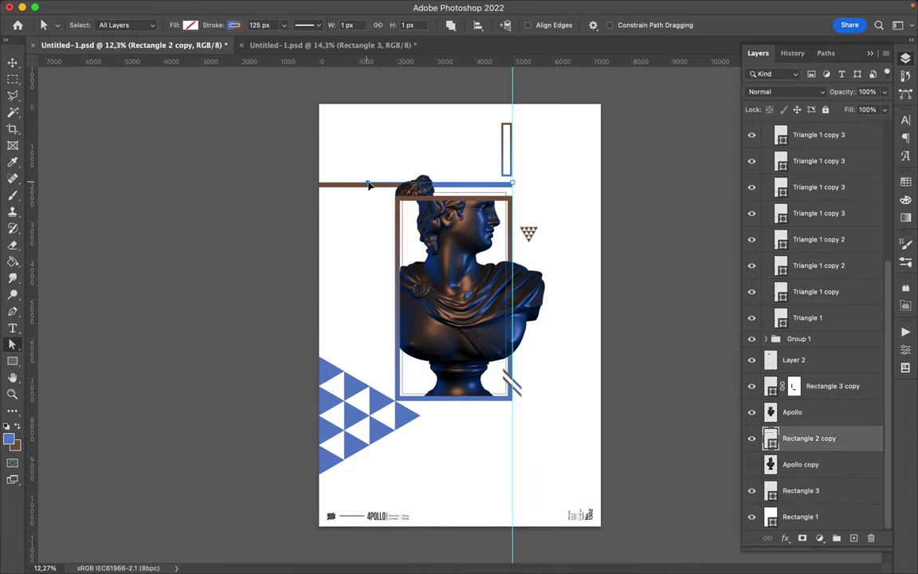
pyautogui.press('v')
pyautogui.press('a')
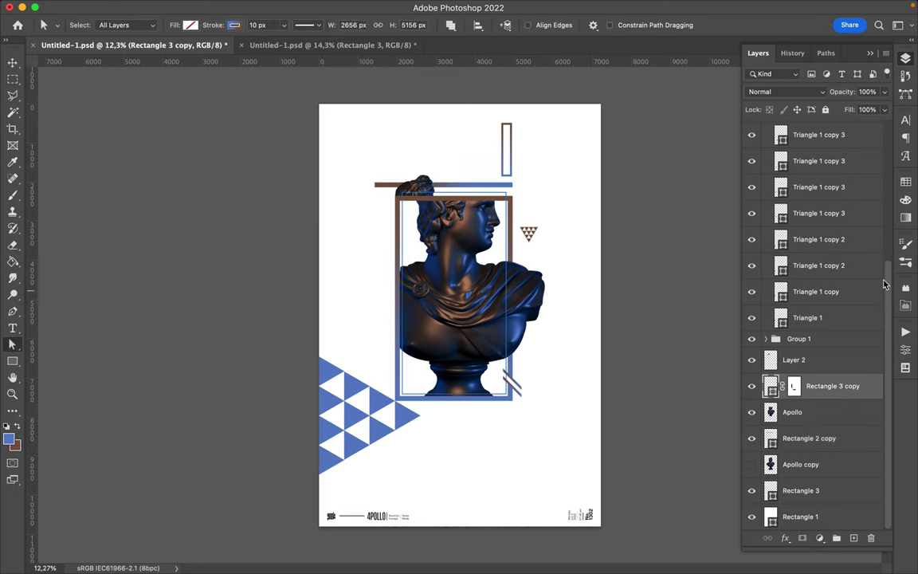
pyautogui.press('v')
pyautogui.scroll(3, 460, 153)
# Step: Move the hair fragment up-left above the brown bar
pyautogui.moveTo(445, 203); pyautogui.dragTo(362, 154)
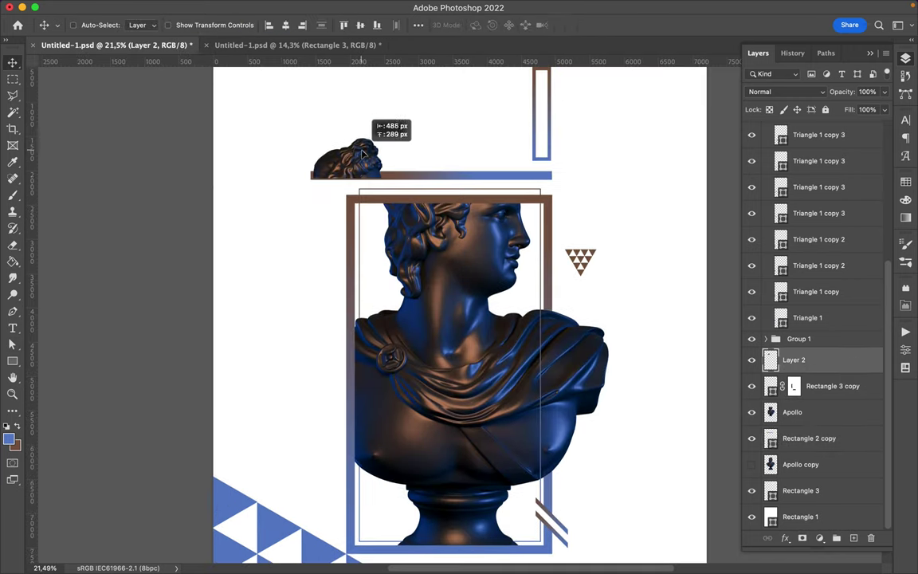
pyautogui.scroll(3, 358, 156)
pyautogui.scroll(-3, 357, 157)
pyautogui.scroll(-2, 357, 158)
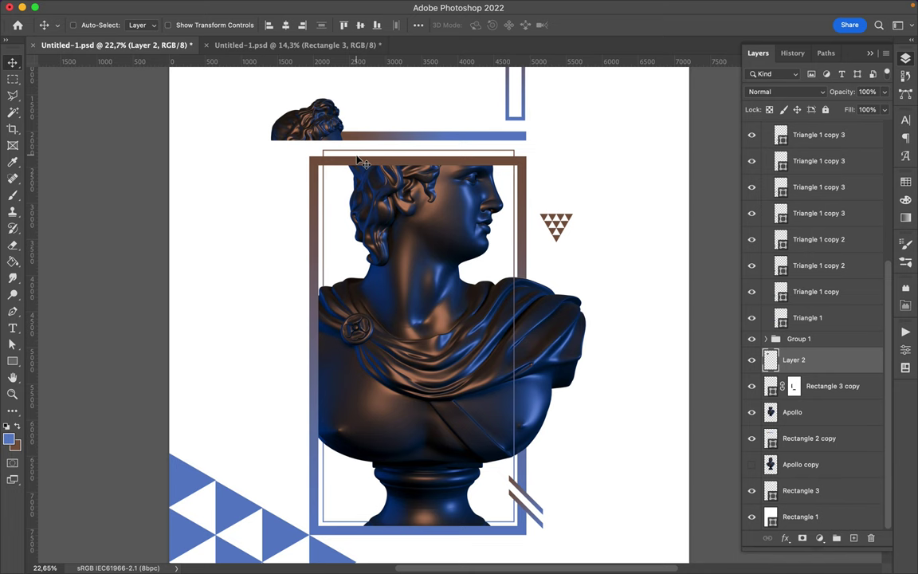
pyautogui.scroll(-1, 357, 157)
# Step: Copy a right-shoulder slice of Apollo to a new layer and shift it right
pyautogui.keyDown('ctrl'); pyautogui.click(555, 333); pyautogui.keyUp('ctrl')
pyautogui.press('m')
pyautogui.moveTo(484, 239); pyautogui.dragTo(575, 462)
pyautogui.hotkey('ctrl', 'j')
pyautogui.hotkey('ctrl', 't')
pyautogui.moveTo(530, 351); pyautogui.dragTo(557, 353)
pyautogui.press('Return')
pyautogui.moveTo(549, 430); pyautogui.dragTo(593, 424)
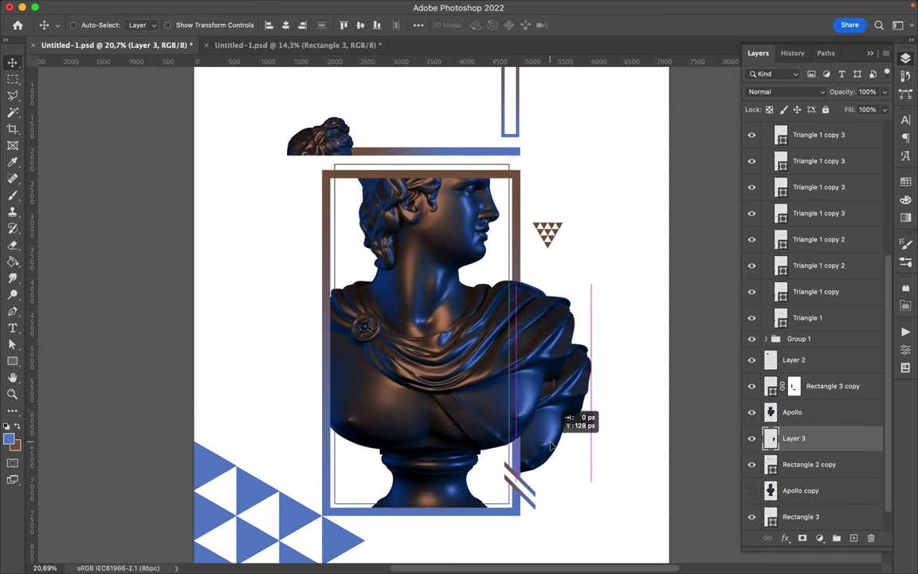
# Step: Copy a left-side slice of Apollo copy to new layers, move it up-left, and hide Apollo copy
pyautogui.click(752, 490)
pyautogui.click(801, 490)
pyautogui.press('m')
pyautogui.moveTo(287, 299); pyautogui.dragTo(364, 462)
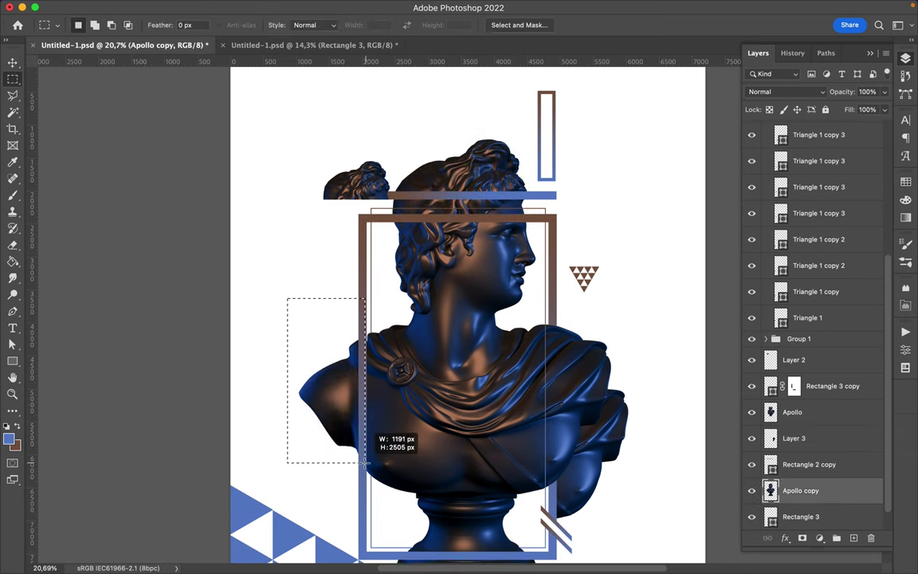
pyautogui.hotkey('ctrl', 'j')
pyautogui.moveTo(328, 385); pyautogui.dragTo(322, 318)
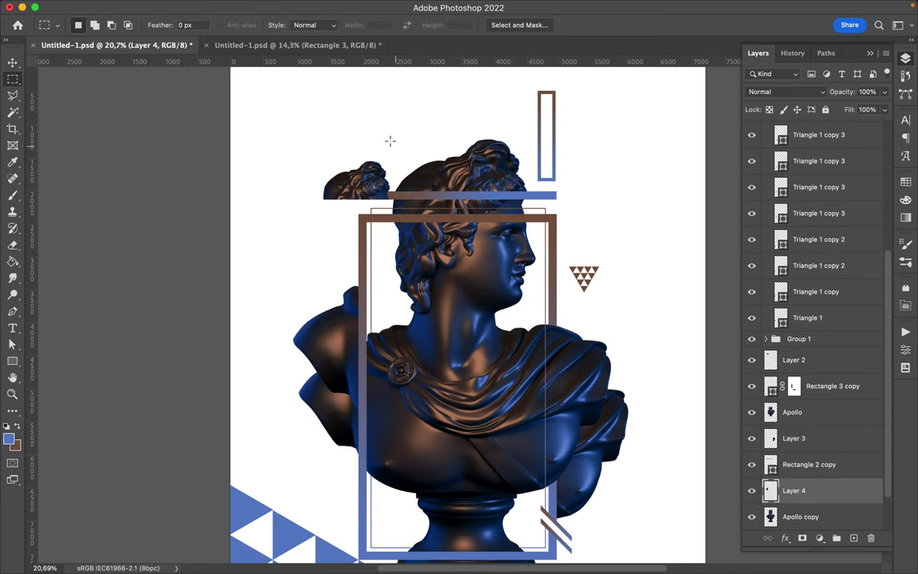
pyautogui.hotkey('ctrl', 'j')
pyautogui.press('v')
pyautogui.scroll(-3, 813, 439)
pyautogui.click(752, 464)
pyautogui.hotkey('ctrl', '-')
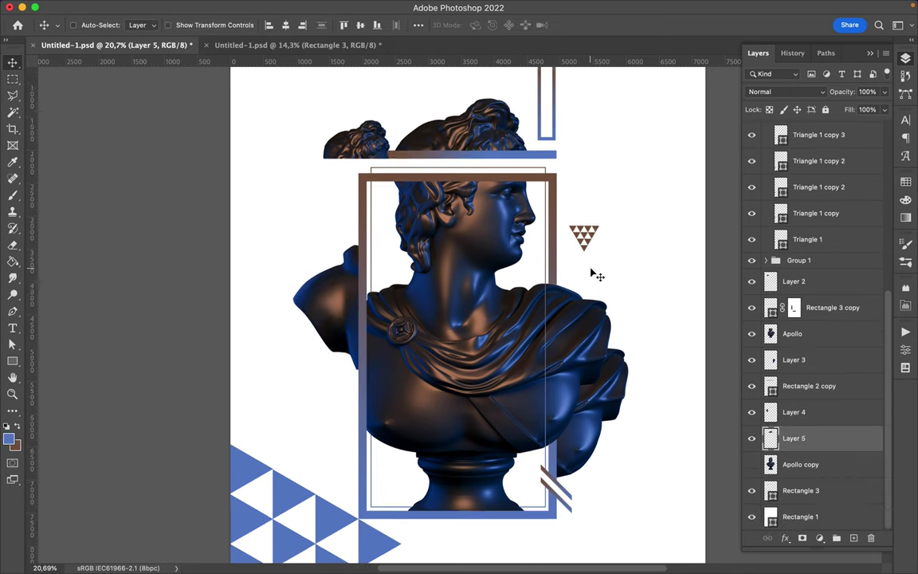
pyautogui.click(528, 186)
# Step: Rotate the thin vertical rectangle 90° into a horizontal bar near the top
pyautogui.hotkey('ctrl', 't')
pyautogui.moveTo(538, 191); pyautogui.dragTo(605, 113)
pyautogui.press('Return')
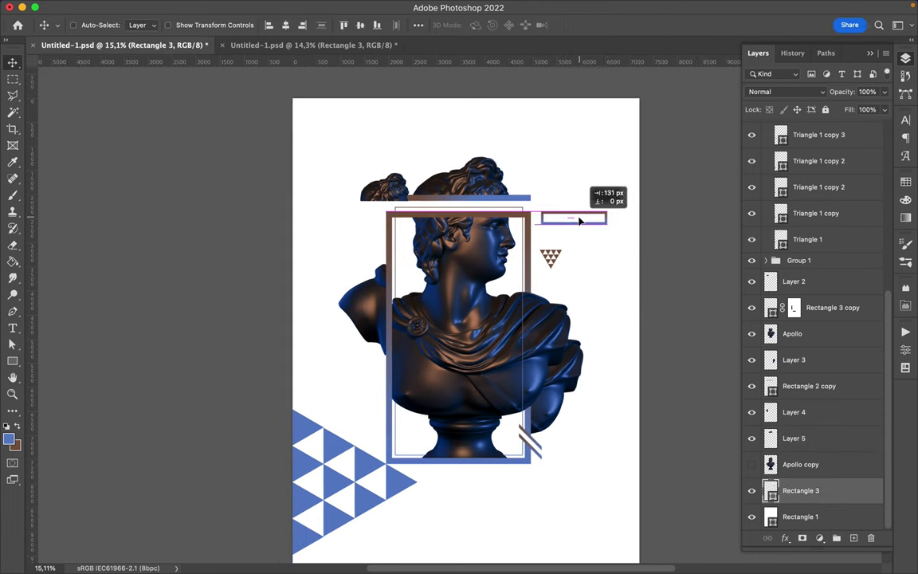
pyautogui.scroll(-3, 578, 221)
pyautogui.scroll(2, 369, 408)
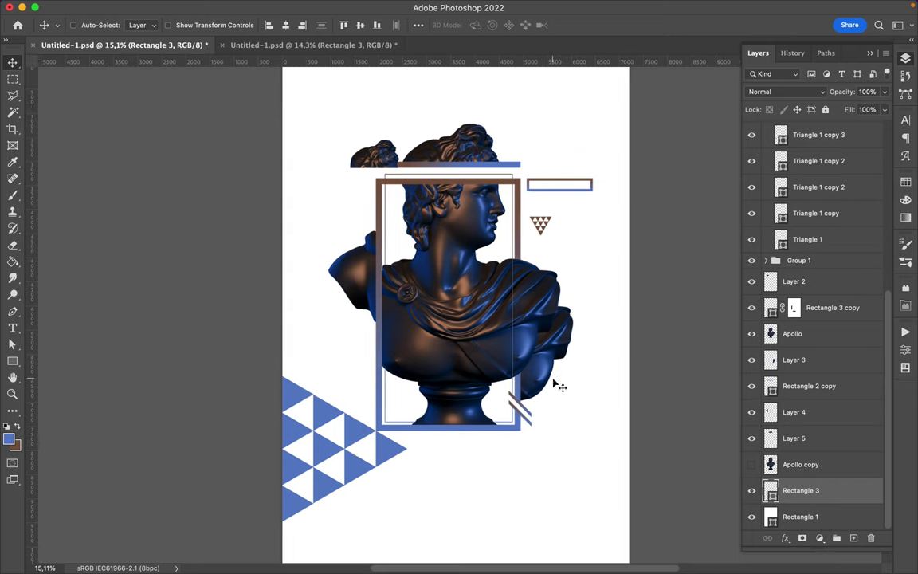
# Step: Pen-draw a thin corner line at the frame's bottom-right
pyautogui.press('p')
pyautogui.click(549, 360)
pyautogui.click(549, 453)
pyautogui.press('v')
pyautogui.moveTo(502, 451); pyautogui.dragTo(505, 453)
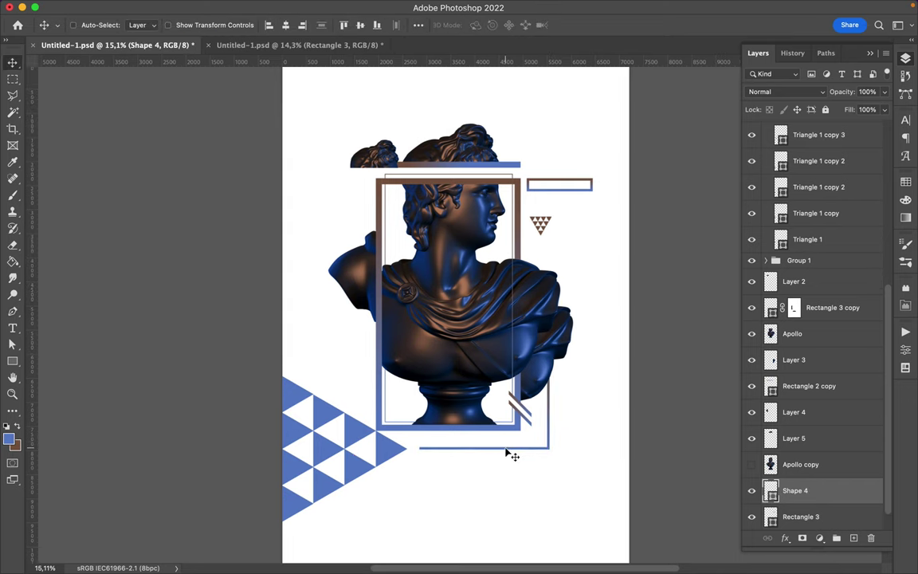
pyautogui.scroll(1, 526, 470)
# Step: Duplicate the corner line, flip it vertically, and move it to the frame's top-left
pyautogui.press('super+j')
pyautogui.click(125, 7)
pyautogui.moveTo(143, 289)
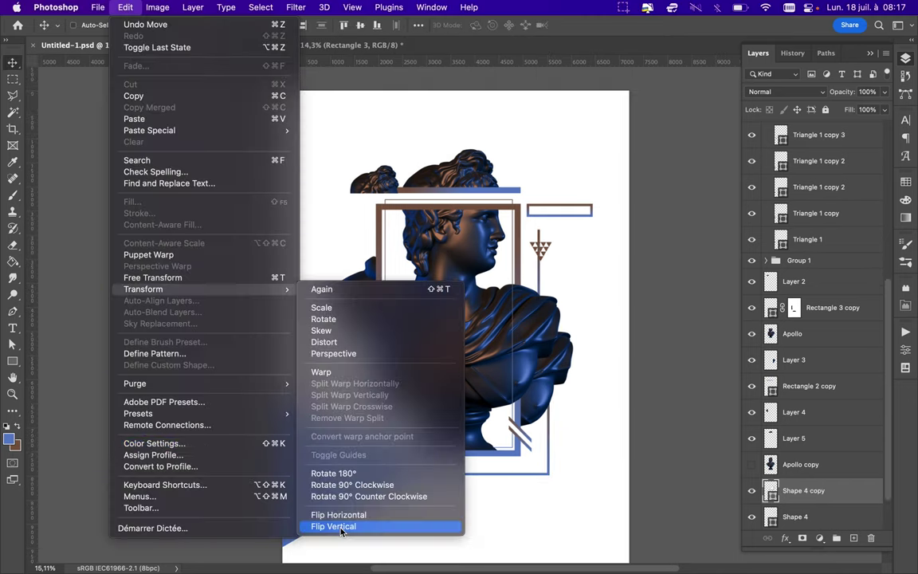
pyautogui.click(333, 526)
pyautogui.moveTo(551, 333); pyautogui.dragTo(358, 191)
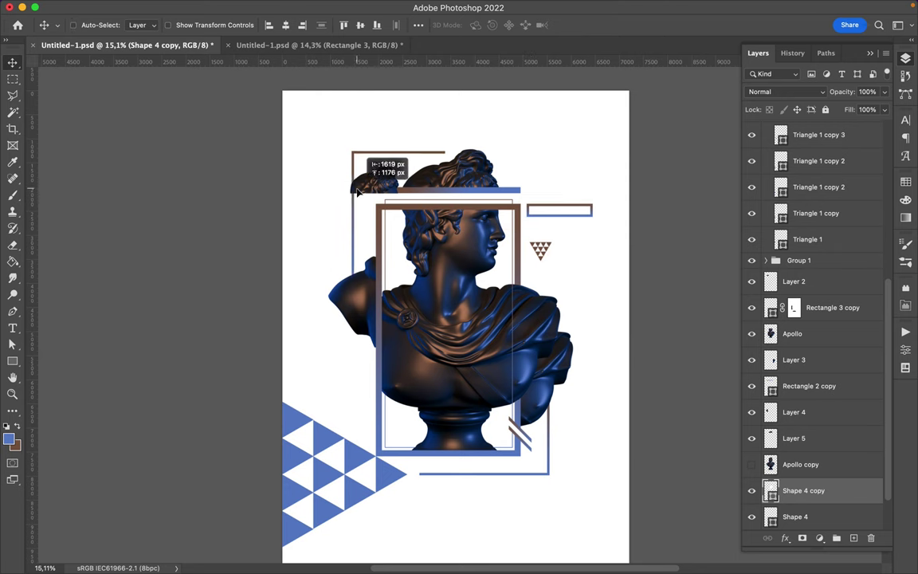
# Step: Turn on auto-select and shift the small outlined rectangle beside the frame
pyautogui.click(73, 25)
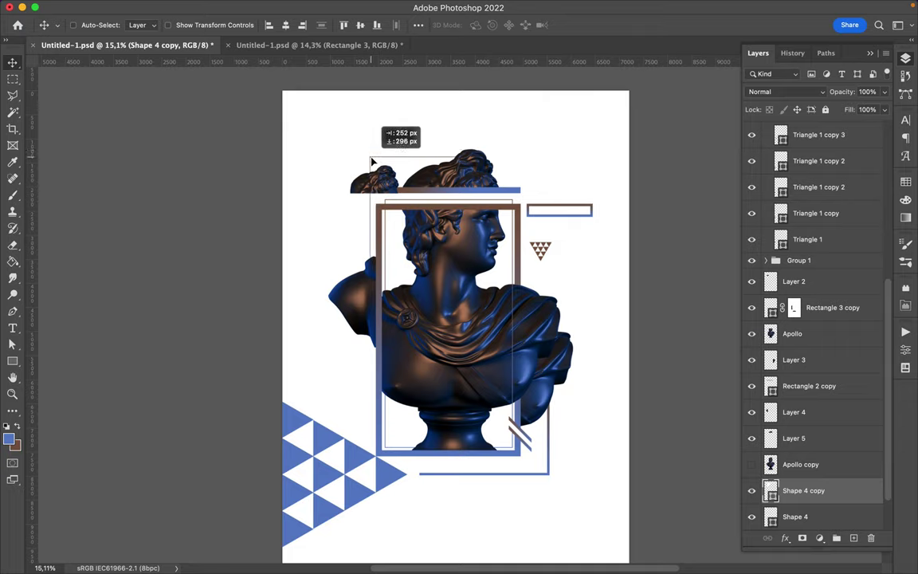
pyautogui.scroll(2, 527, 204)
pyautogui.scroll(3, 528, 143)
pyautogui.scroll(5, 529, 143)
pyautogui.scroll(3, 529, 164)
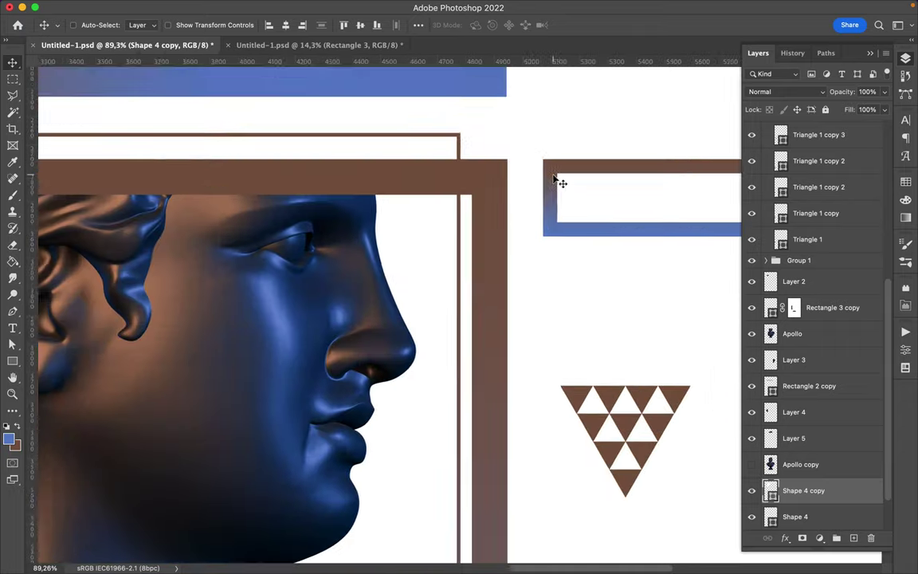
pyautogui.scroll(2, 556, 180)
pyautogui.moveTo(542, 184)
pyautogui.mouseDown()
pyautogui.moveTo(477, 182)
pyautogui.moveTo(546, 205)
pyautogui.mouseUp()
pyautogui.scroll(1, 96, 333)
pyautogui.scroll(-1, 539, 209)
pyautogui.scroll(-7, 543, 209)
pyautogui.scroll(-3, 587, 150)
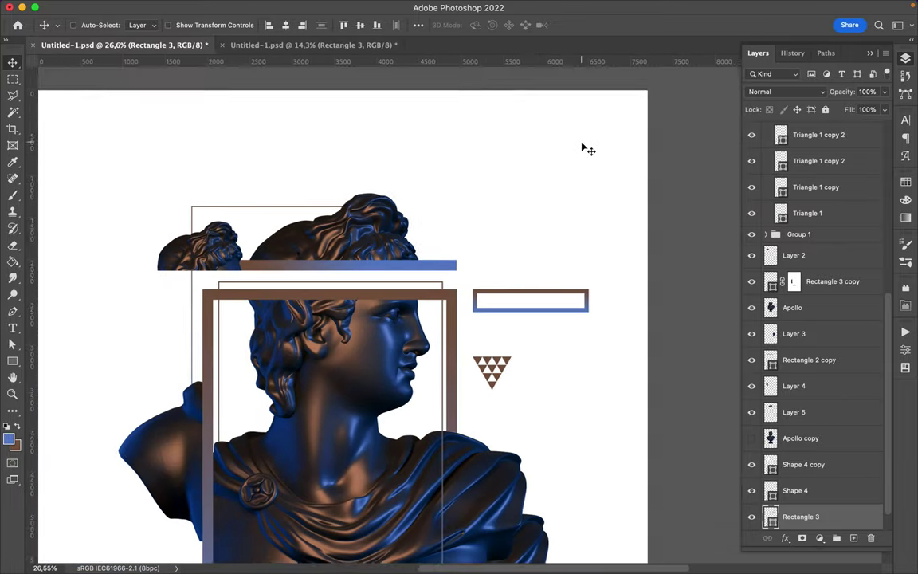
pyautogui.scroll(-3, 586, 149)
pyautogui.scroll(-1, 578, 151)
# Step: Pen-draw a diagonal line and place its layer just under Group 1
pyautogui.press('p')
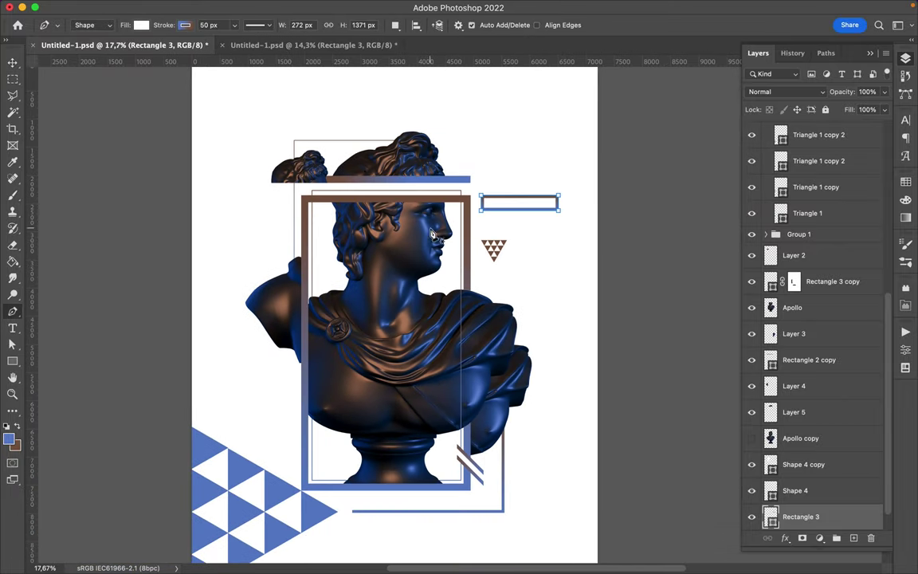
pyautogui.click(431, 234)
pyautogui.click(528, 131)
pyautogui.press('v')
pyautogui.moveTo(545, 173); pyautogui.dragTo(504, 171)
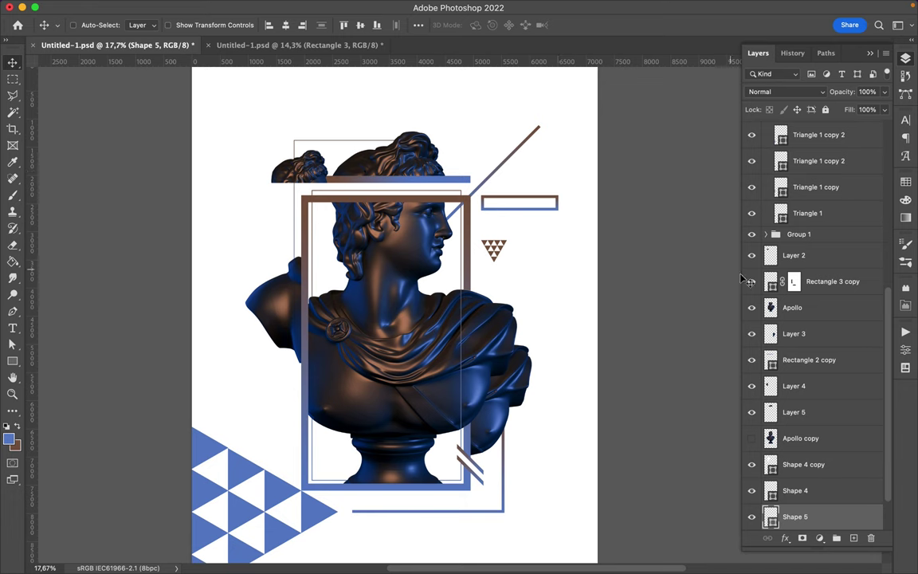
pyautogui.moveTo(741, 279); pyautogui.dragTo(797, 244)
# Step: Shorten the diagonal line and move it onto the bust's chest
pyautogui.press('a')
pyautogui.click(576, 216)
pyautogui.hotkey('ctrl', 'z')
pyautogui.hotkey('ctrl', 'z')
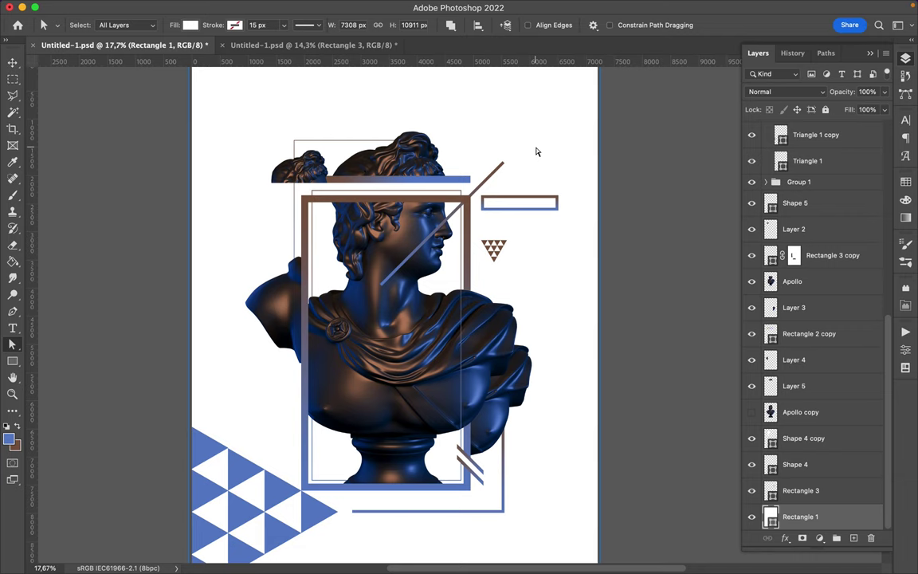
pyautogui.scroll(-2, 537, 152)
pyautogui.click(415, 200)
pyautogui.press('v')
pyautogui.moveTo(415, 200); pyautogui.dragTo(385, 350)
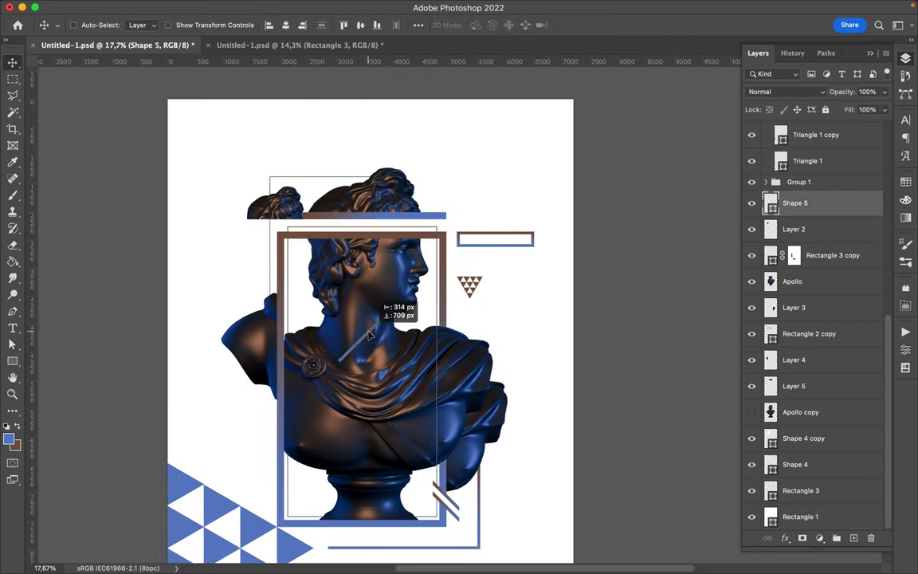
# Step: Set the diagonal line's stroke colour to white
pyautogui.scroll(1, 418, 323)
pyautogui.press('a')
pyautogui.click(216, 28)
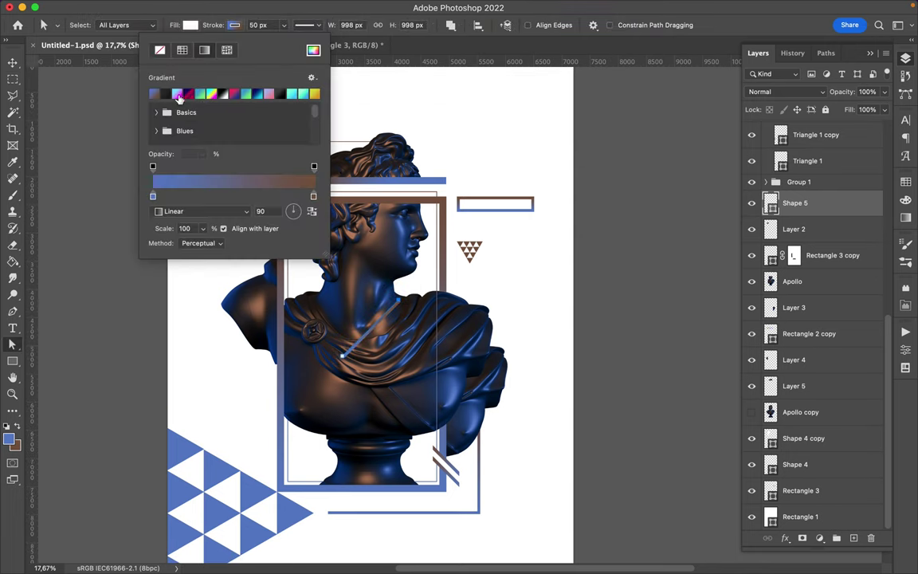
pyautogui.click(180, 92)
pyautogui.press('v')
pyautogui.scroll(-2, 383, 334)
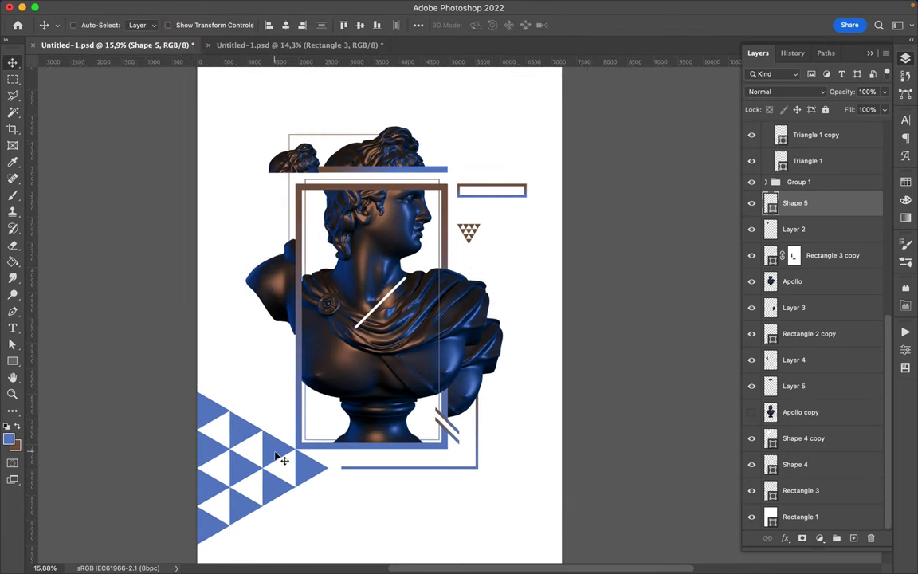
# Step: Shrink the blue triangle group to about 84%
pyautogui.keyDown('super'); pyautogui.click(276, 455); pyautogui.keyUp('super')
pyautogui.click(766, 229)
pyautogui.moveTo(207, 464); pyautogui.dragTo(255, 467)
pyautogui.press('Return')
pyautogui.scroll(3, 256, 467)
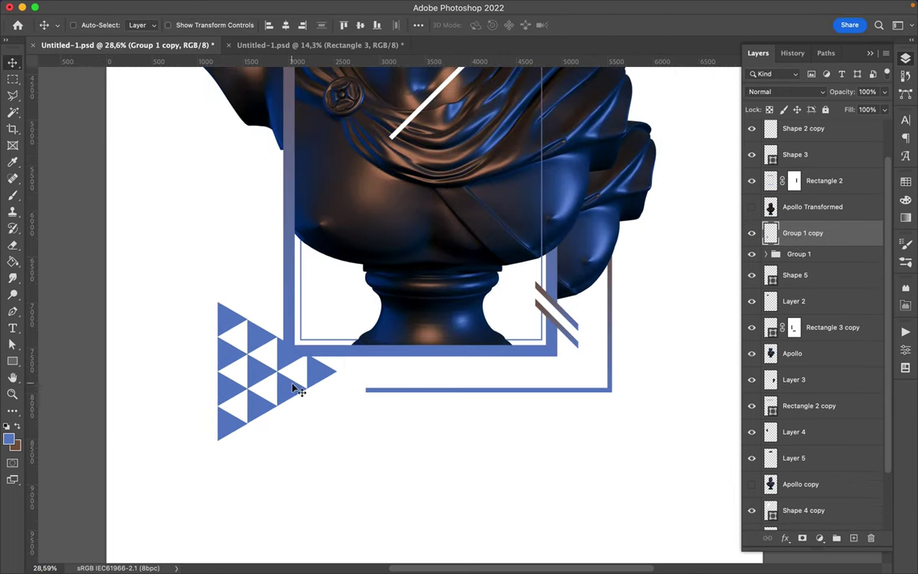
# Step: Move the blue triangles lower so they line up with the frame's bottom
pyautogui.moveTo(297, 394); pyautogui.dragTo(303, 404)
pyautogui.scroll(1, 285, 405)
pyautogui.scroll(3, 285, 405)
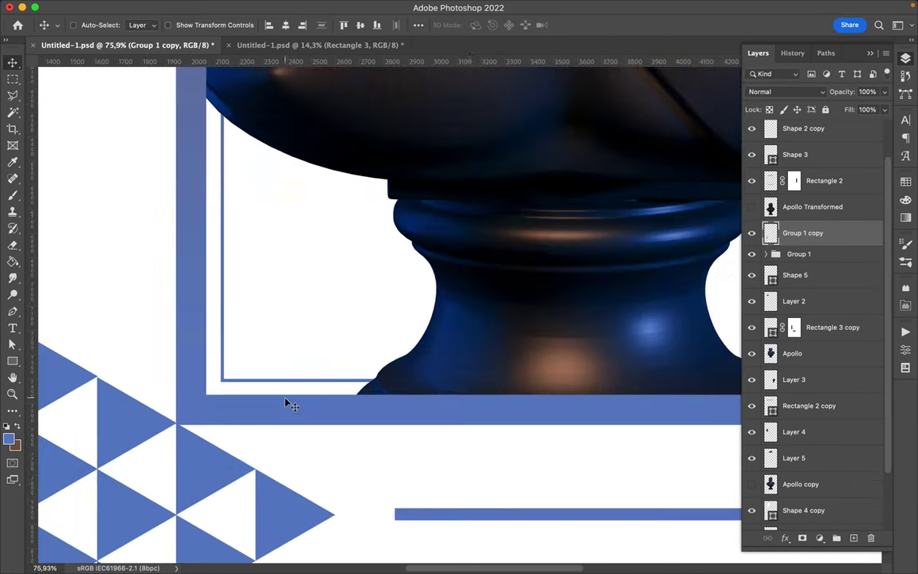
pyautogui.scroll(5, 285, 399)
pyautogui.moveTo(266, 449); pyautogui.dragTo(263, 455)
pyautogui.scroll(-1, 265, 456)
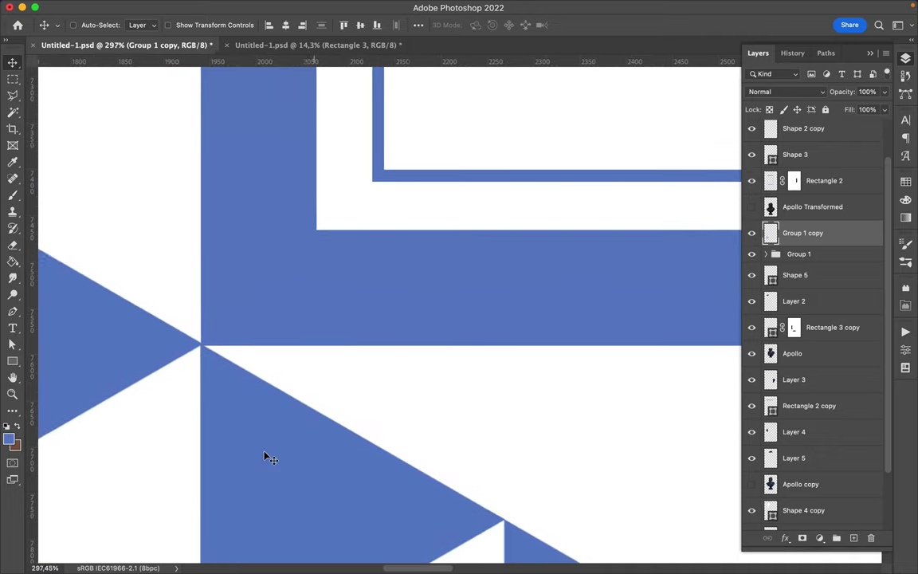
pyautogui.hscroll(10, 265, 455)
pyautogui.click(460, 409)
# Step: Duplicate the brown triangle group onto the bust's chest and fill the copy white
pyautogui.scroll(-10, 461, 410)
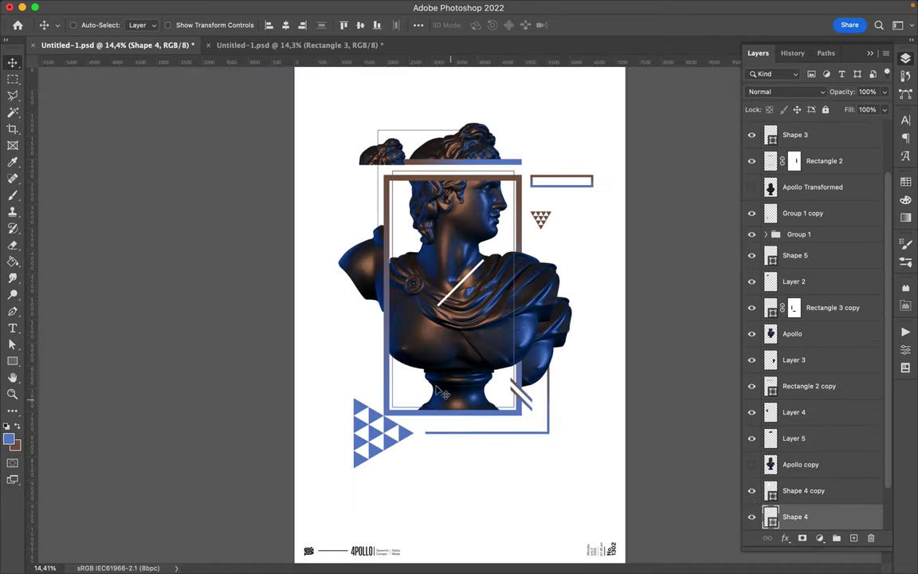
pyautogui.scroll(1, 460, 409)
pyautogui.moveTo(798, 234); pyautogui.dragTo(802, 230)
pyautogui.moveTo(565, 192); pyautogui.dragTo(498, 375)
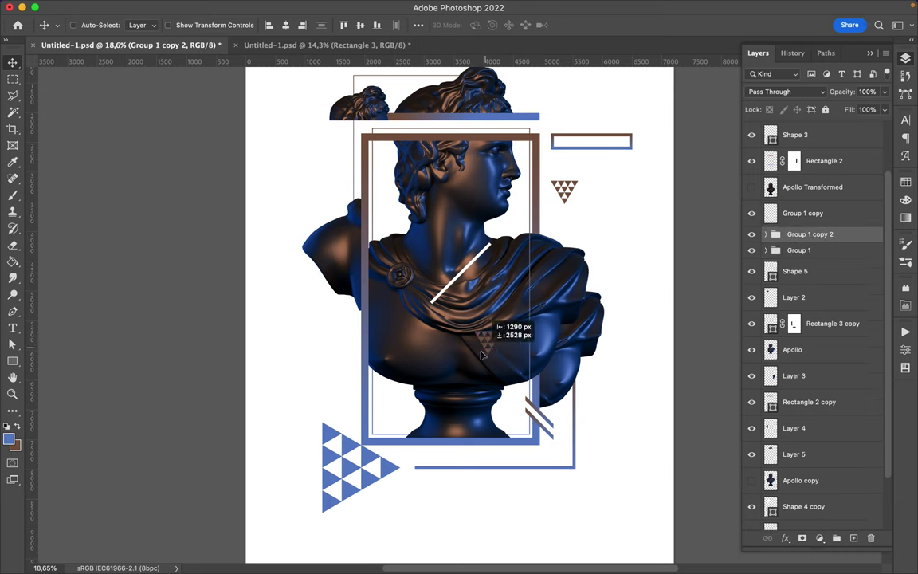
pyautogui.press('a')
pyautogui.click(768, 233)
pyautogui.click(194, 25)
pyautogui.moveTo(451, 354); pyautogui.dragTo(445, 360)
# Step: Merge the white triangle copy into one layer and transform it upright onto the left chest
pyautogui.press('v')
pyautogui.click(459, 223)
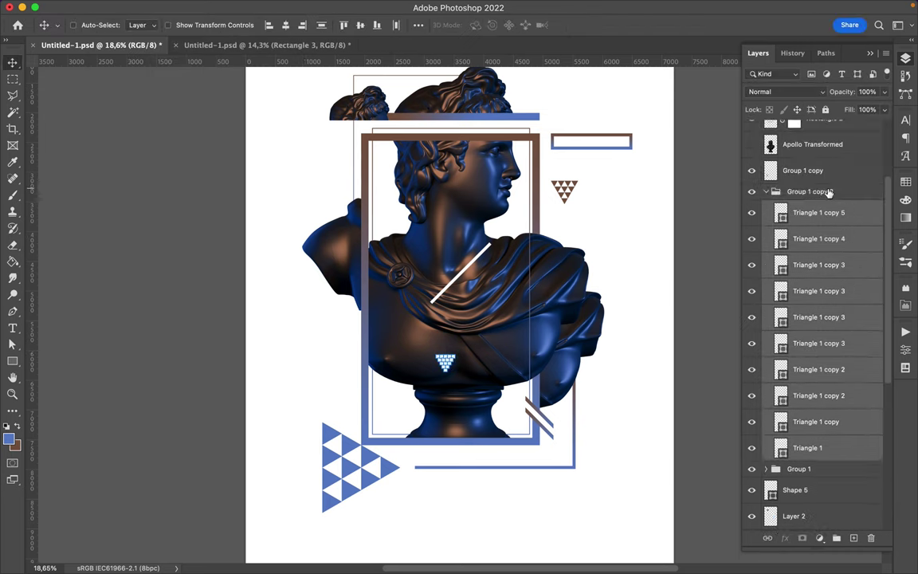
pyautogui.hotkey('ctrl', 'e')
pyautogui.hotkey('ctrl', 't')
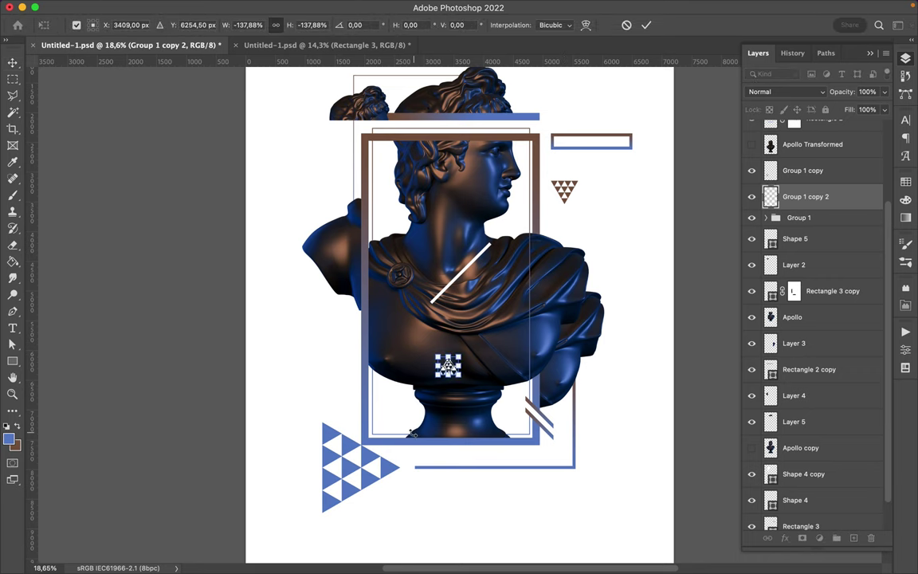
pyautogui.press('Return')
pyautogui.moveTo(447, 365); pyautogui.dragTo(402, 338)
pyautogui.hotkey('ctrl', 't')
pyautogui.press('Return')
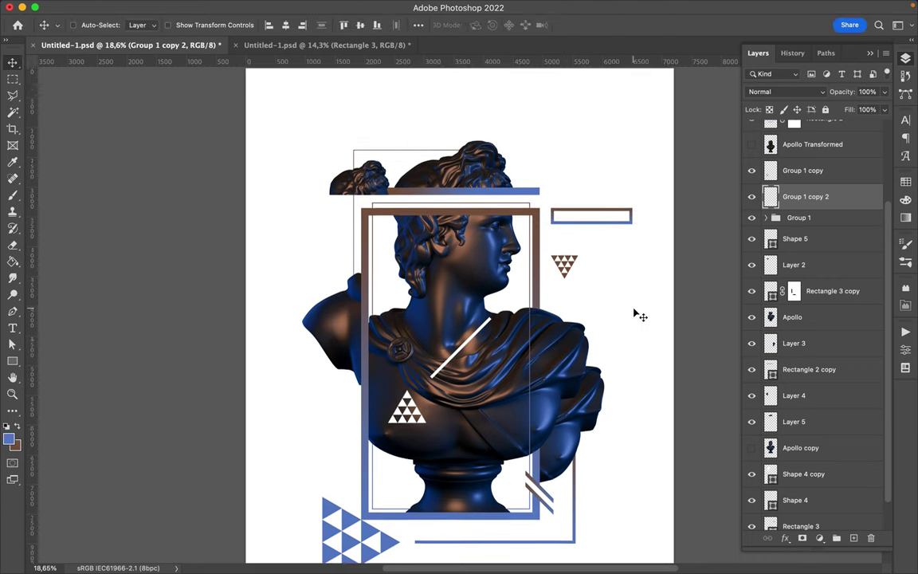
# Step: Select every layer and shift all the artwork down slightly
pyautogui.hotkey('ctrl', '0')
pyautogui.scroll(5, 807, 319)
pyautogui.scroll(-10, 807, 507)
pyautogui.hotkey('alt', 'ctrl', 'a')
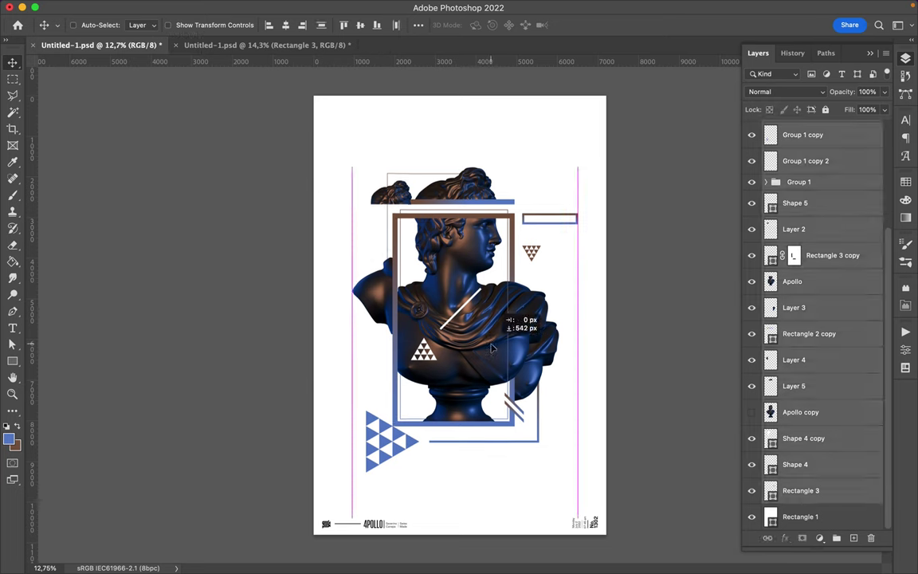
pyautogui.moveTo(494, 329); pyautogui.dragTo(496, 343)
# Step: Nudge a brown triangle sideways to close the gap between triangles
pyautogui.scroll(5, 496, 343)
pyautogui.scroll(5, 404, 434)
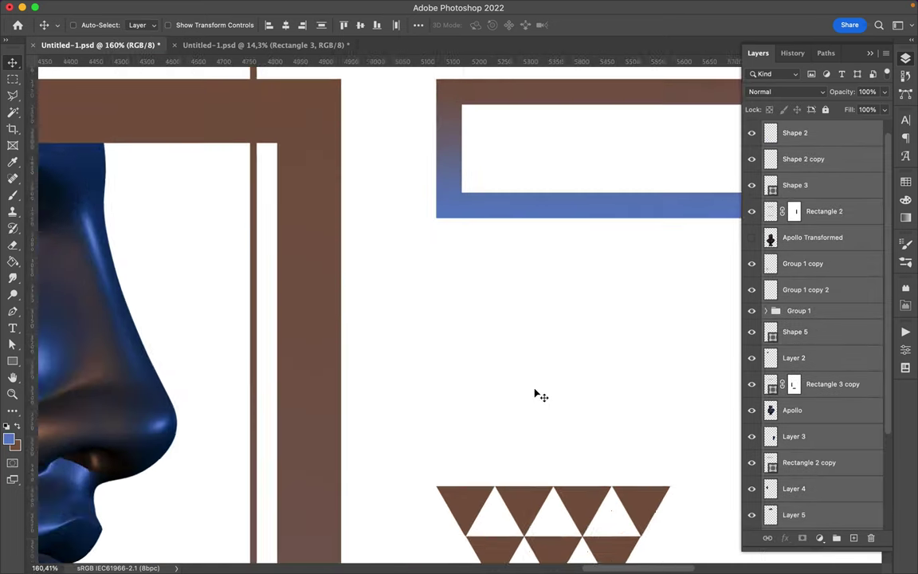
pyautogui.scroll(5, 537, 392)
pyautogui.click(340, 388)
pyautogui.hscroll(10, 475, 418)
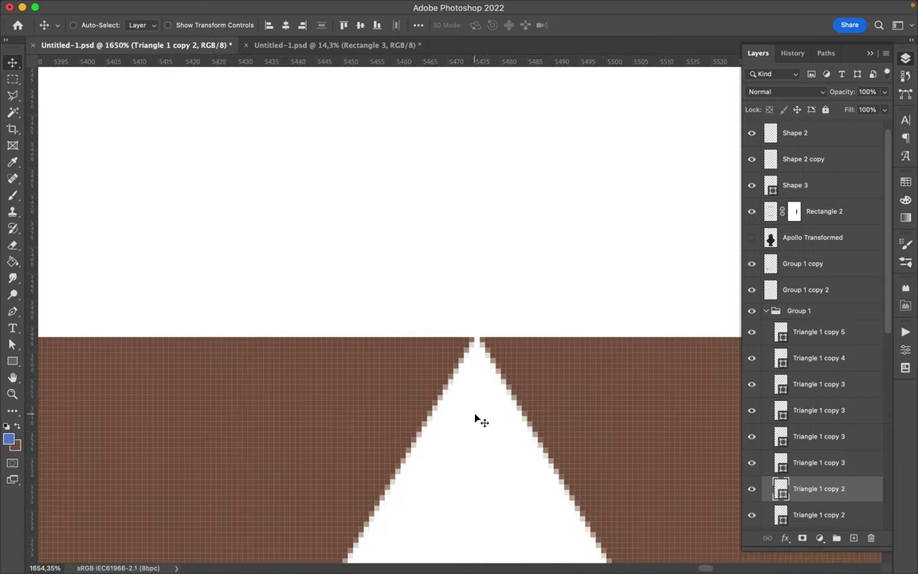
pyautogui.moveTo(572, 405); pyautogui.dragTo(577, 406)
pyautogui.click(269, 381)
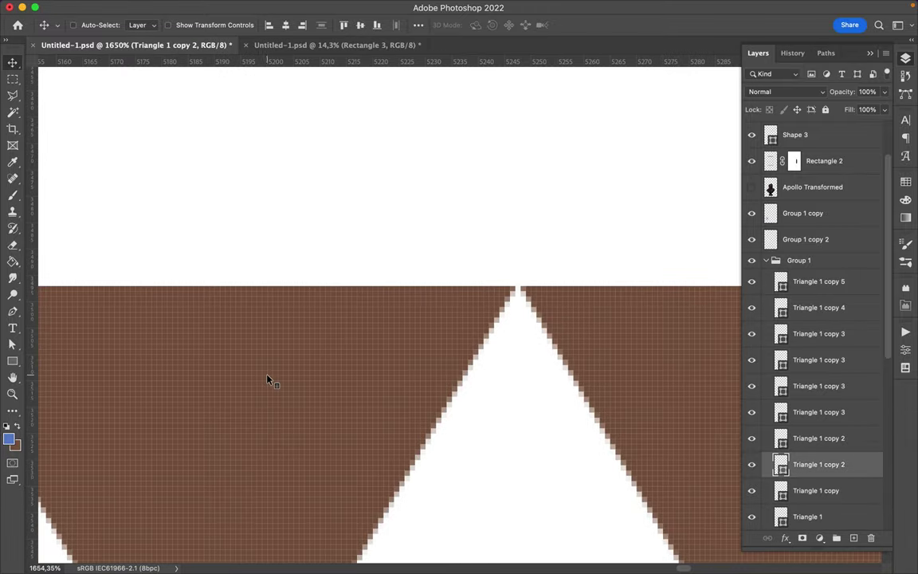
pyautogui.scroll(5, 275, 382)
# Step: Check the remaining brown triangles one by one for alignment
pyautogui.click(300, 391)
pyautogui.hscroll(5, 299, 392)
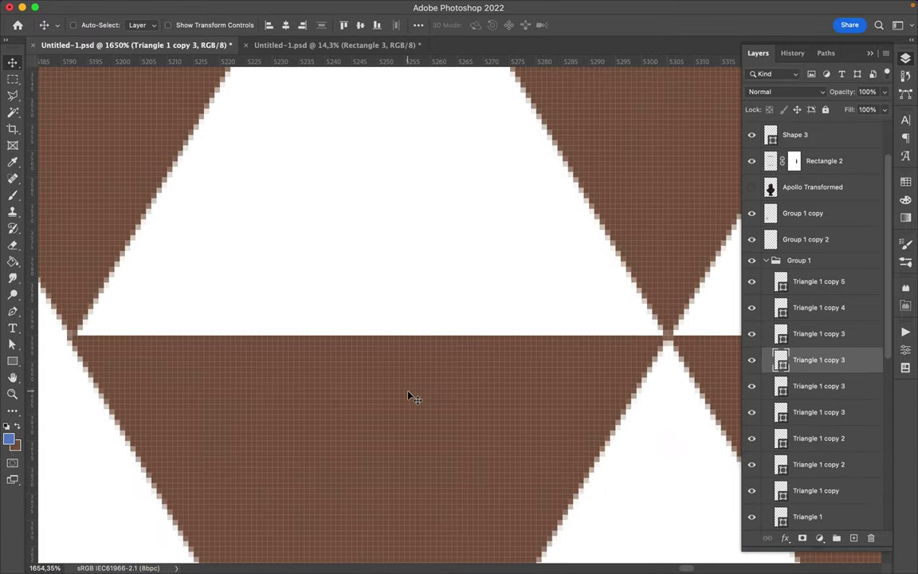
pyautogui.hscroll(5, 416, 395)
pyautogui.scroll(5, 492, 369)
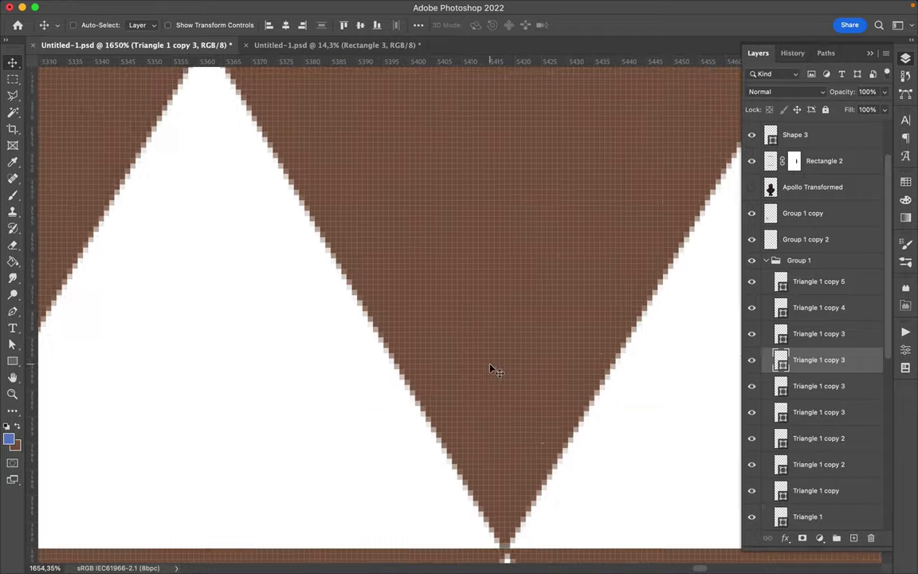
pyautogui.scroll(-5, 492, 369)
pyautogui.click(121, 302)
pyautogui.click(542, 275)
pyautogui.hscroll(5, 543, 275)
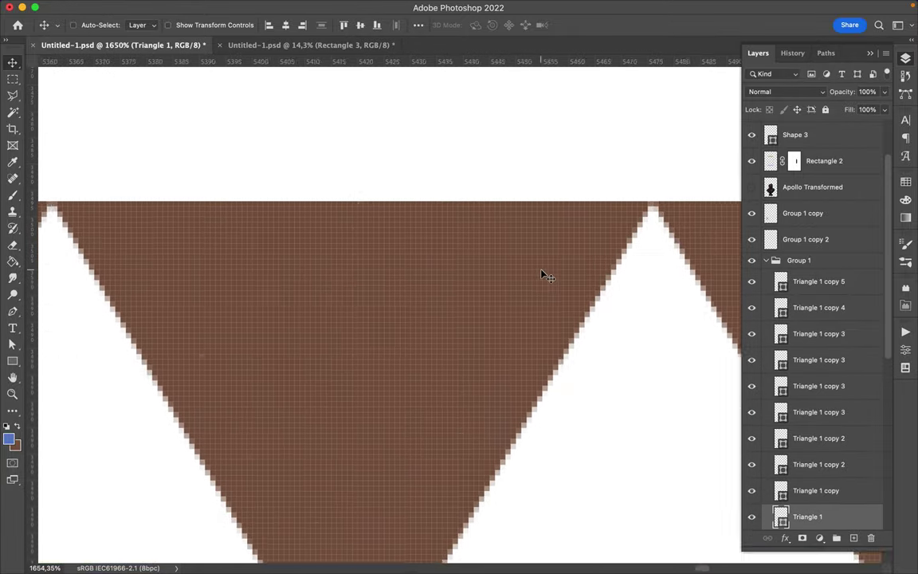
pyautogui.click(304, 370)
pyautogui.hscroll(3, 300, 373)
pyautogui.hscroll(-3, 301, 373)
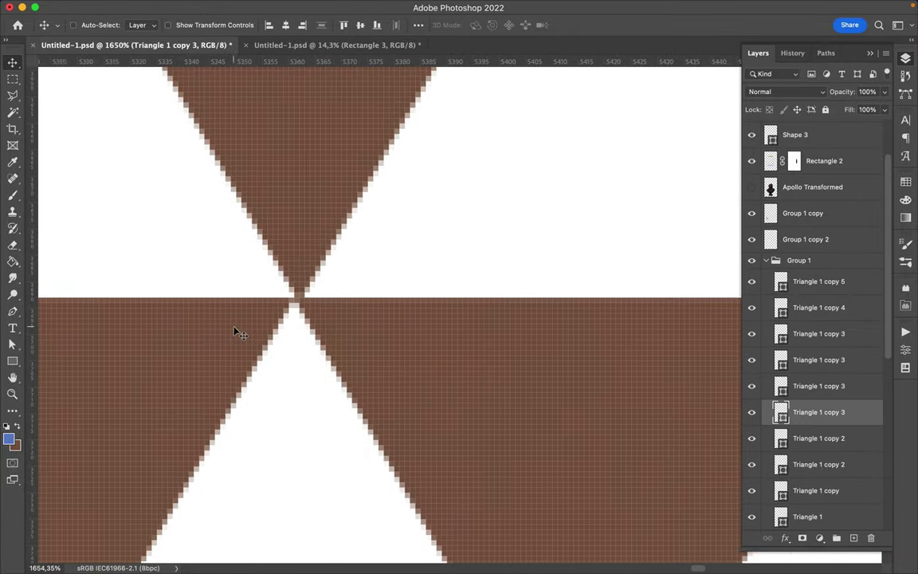
pyautogui.click(243, 339)
pyautogui.click(373, 336)
pyautogui.scroll(-5, 371, 334)
pyautogui.hscroll(5, 372, 381)
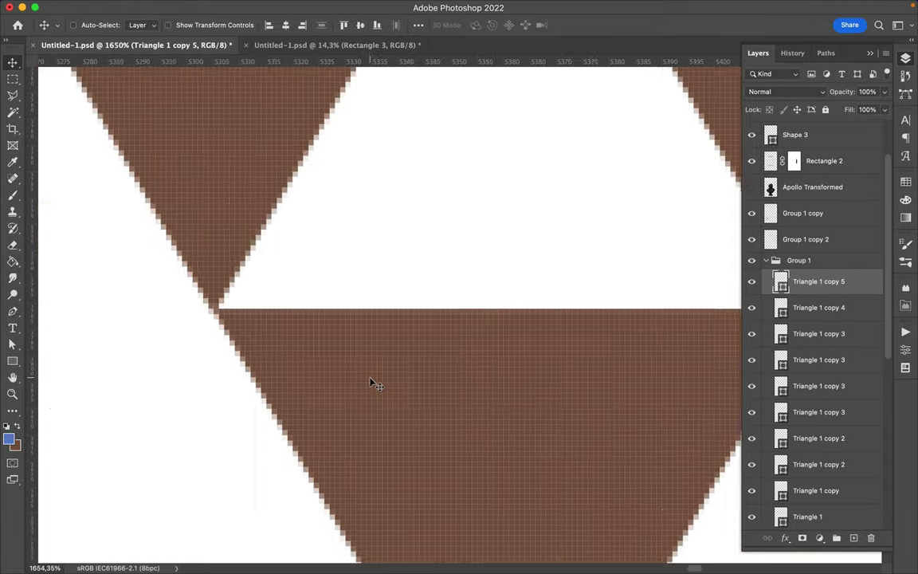
# Step: Fit the poster in view and select the brown triangle group Group 1
pyautogui.press('super+0')
pyautogui.click(805, 239)
pyautogui.hotkey('alt', '[')
# Step: Copy the triangle group and enlarge the copy beside the blue triangles
pyautogui.hotkey('ctrl', 'j')
pyautogui.hotkey('ctrl', 't')
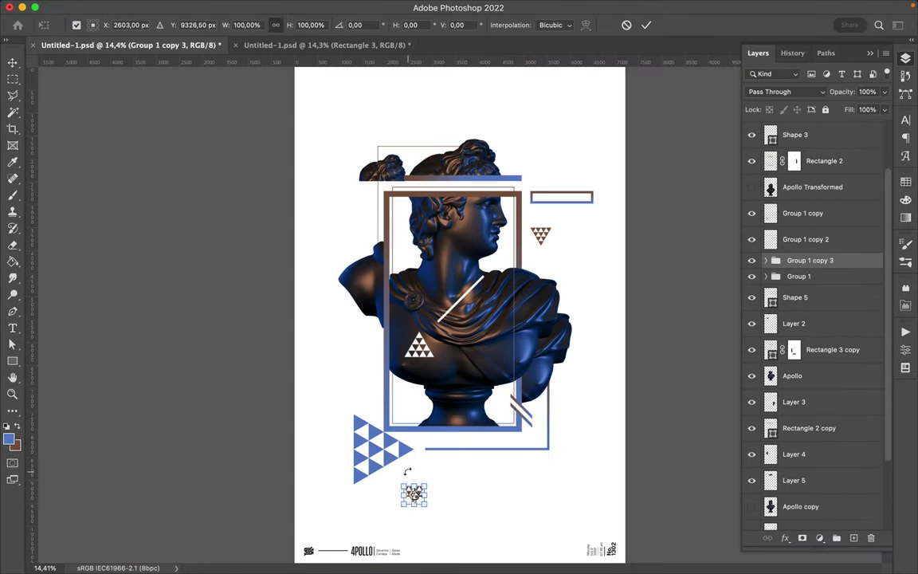
pyautogui.press('Return')
pyautogui.scroll(2, 367, 450)
pyautogui.hotkey('ctrl', 't')
pyautogui.moveTo(420, 491); pyautogui.dragTo(396, 393)
pyautogui.press('Return')
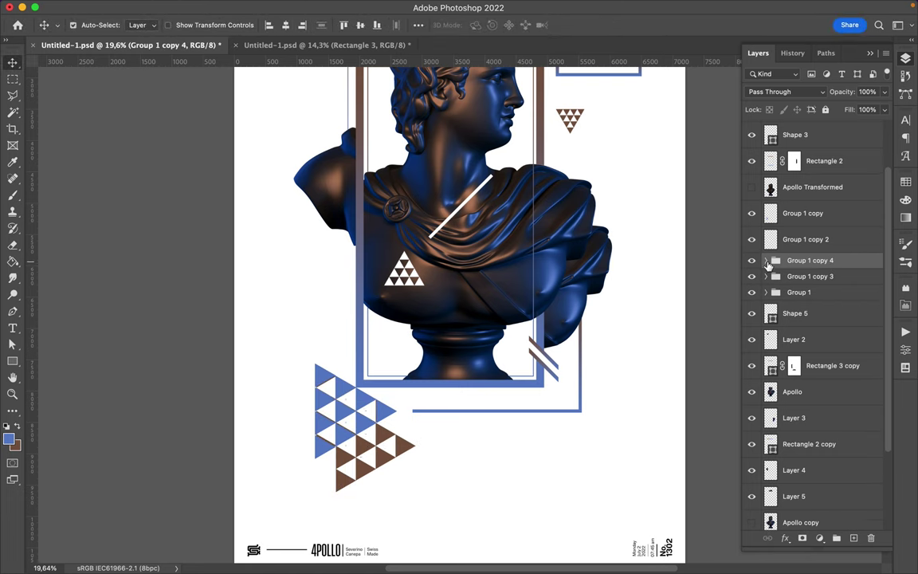
# Step: Shift triangle groups in the bottom cluster so their edges line up
pyautogui.click(906, 60)
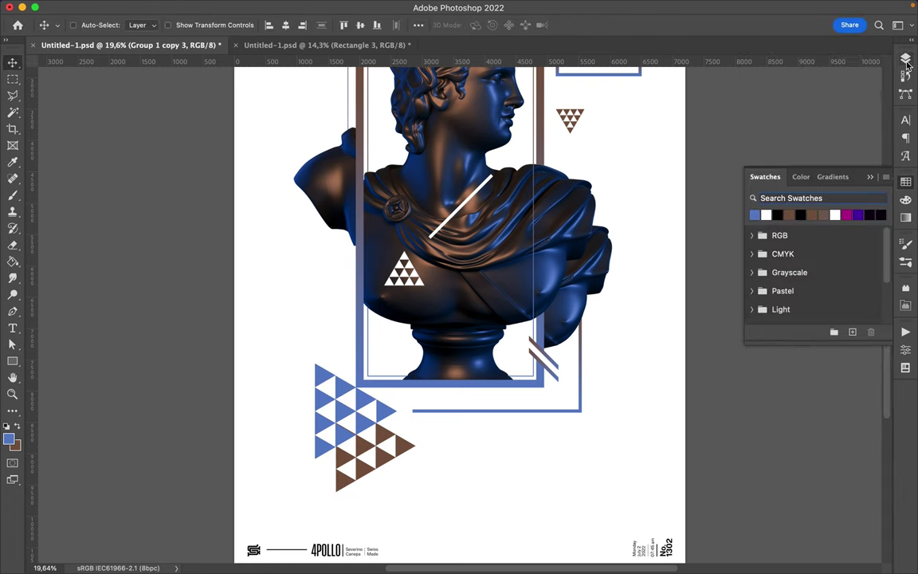
pyautogui.click(906, 60)
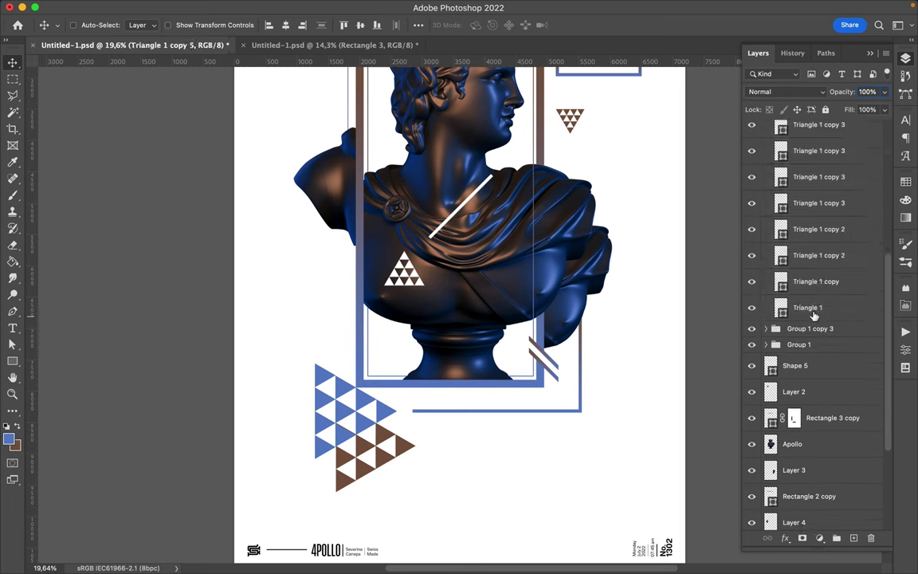
pyautogui.moveTo(398, 460); pyautogui.dragTo(381, 416)
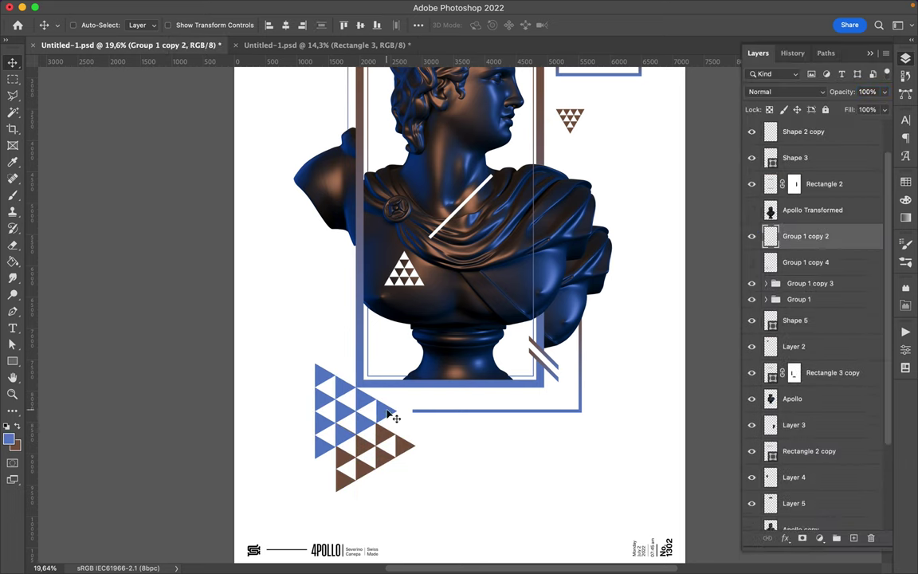
pyautogui.scroll(10, 392, 416)
pyautogui.moveTo(332, 322); pyautogui.dragTo(323, 324)
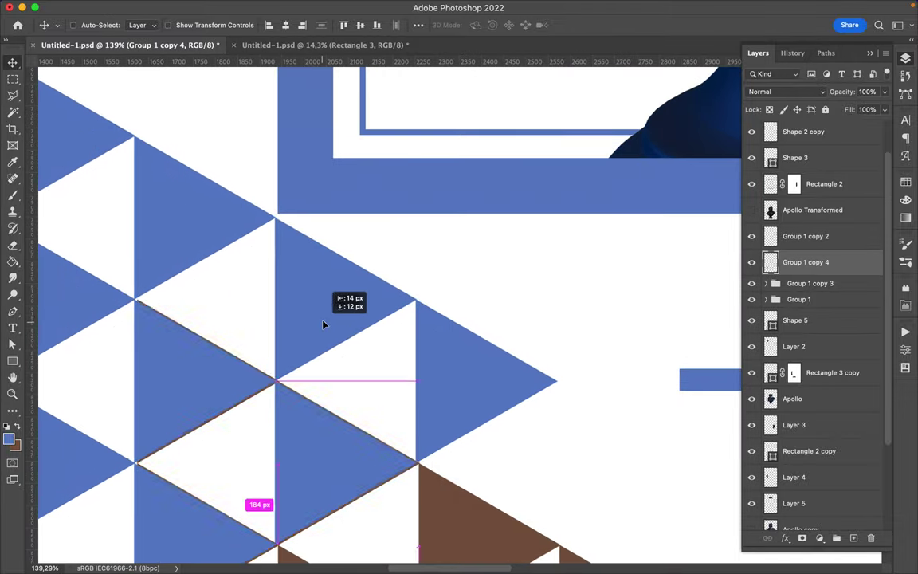
# Step: Merge Group 1 copy 3 into a single layer and fit the poster on screen
pyautogui.click(420, 386)
pyautogui.click(801, 284)
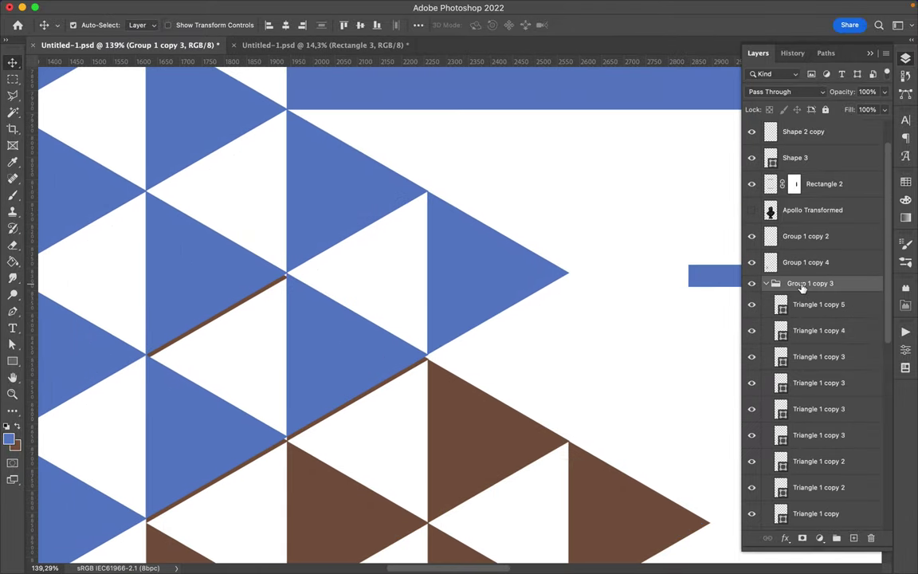
pyautogui.hotkey('ctrl', 'e')
pyautogui.click(455, 434)
pyautogui.hotkey('ctrl', '0')
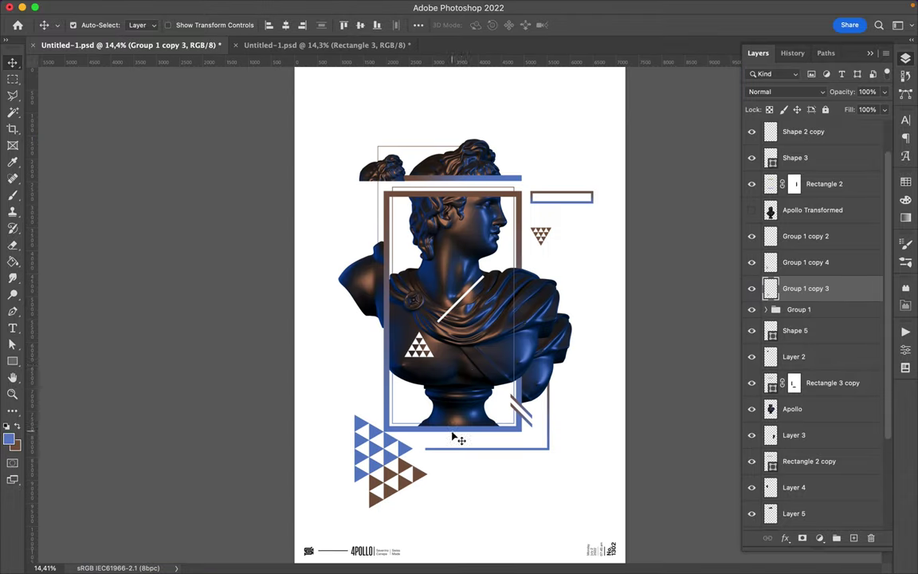
pyautogui.scroll(5, 455, 439)
# Step: Duplicate the small triangle cluster on the bust and fill its triangles white
pyautogui.click(798, 312)
pyautogui.hotkey('ctrl', 'j')
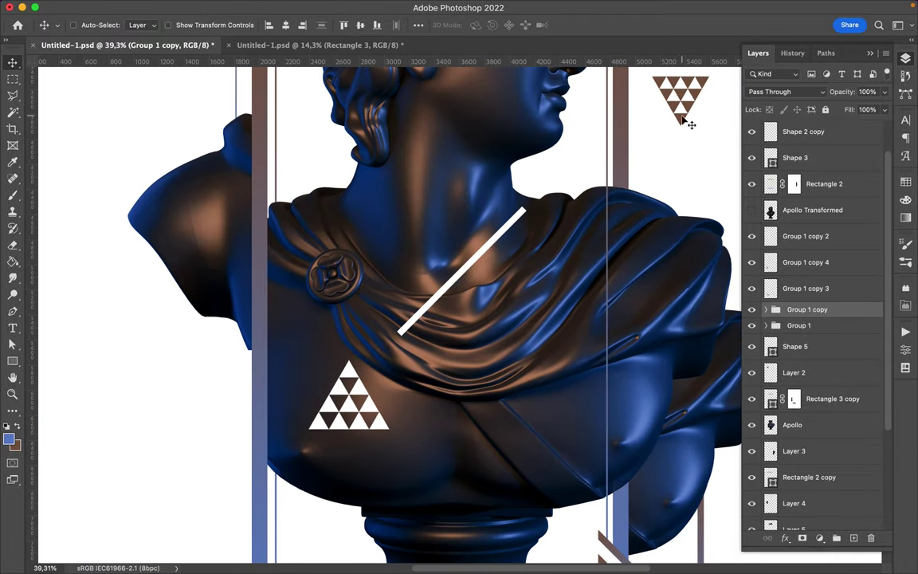
pyautogui.click(907, 181)
pyautogui.click(765, 309)
pyautogui.scroll(-2, 812, 399)
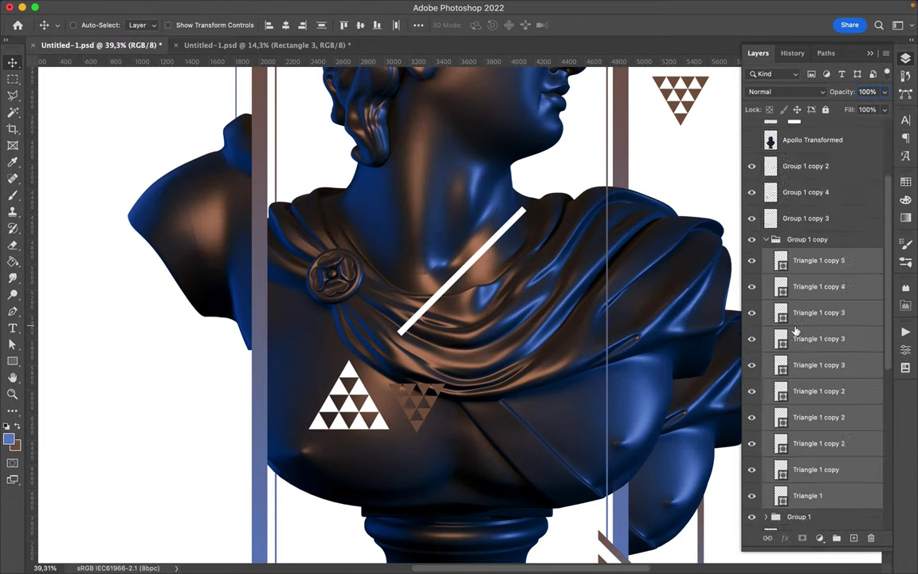
pyautogui.click(906, 182)
pyautogui.click(755, 215)
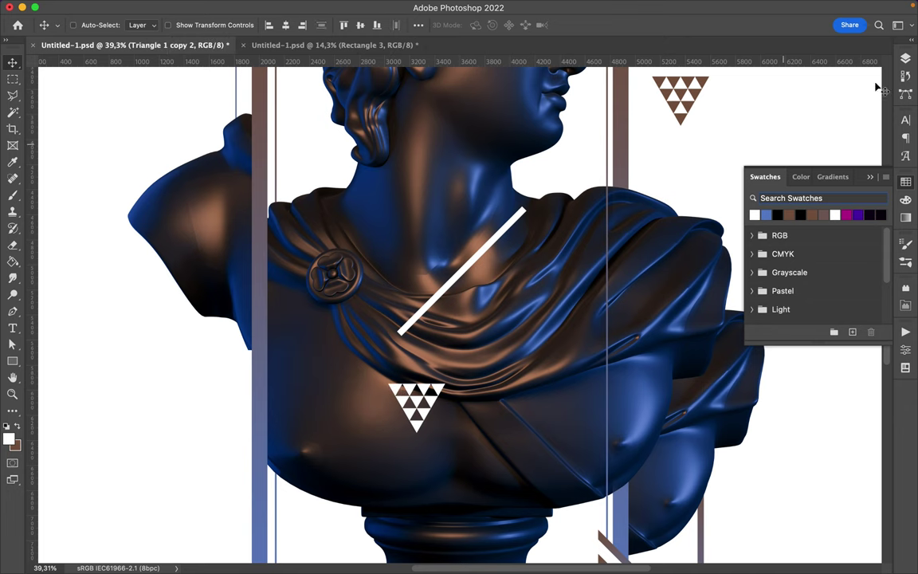
# Step: Move the white cluster beside the first one and resize it
pyautogui.press('F7')
pyautogui.moveTo(415, 417)
pyautogui.mouseDown()
pyautogui.moveTo(326, 405)
pyautogui.moveTo(397, 395)
pyautogui.moveTo(368, 363)
pyautogui.mouseUp()
pyautogui.hotkey('ctrl', 't')
pyautogui.press('Return')
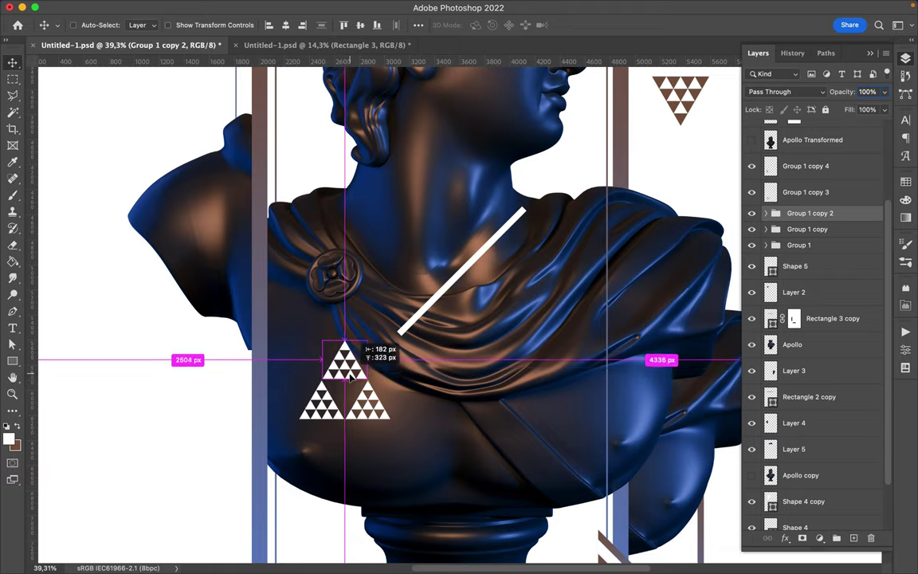
pyautogui.hotkey('ctrl', '0')
# Step: Place brown triangle copies around the poster, nudging one slightly left
pyautogui.moveTo(552, 231)
pyautogui.mouseDown()
pyautogui.moveTo(343, 384)
pyautogui.moveTo(511, 117)
pyautogui.moveTo(500, 110)
pyautogui.mouseUp()
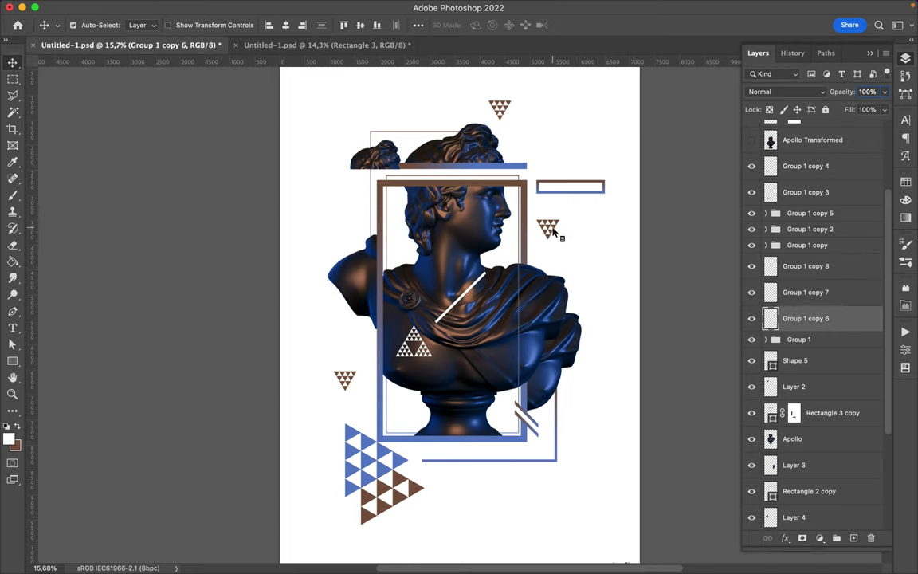
pyautogui.click(807, 245)
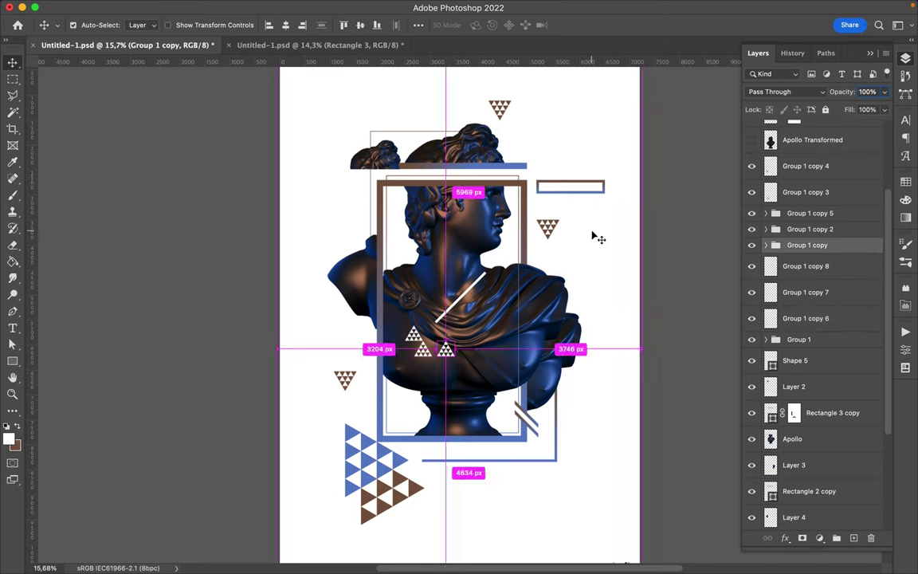
pyautogui.click(614, 257)
pyautogui.keyDown('ctrl'); pyautogui.click(548, 229); pyautogui.keyUp('ctrl')
pyautogui.scroll(3, 510, 239)
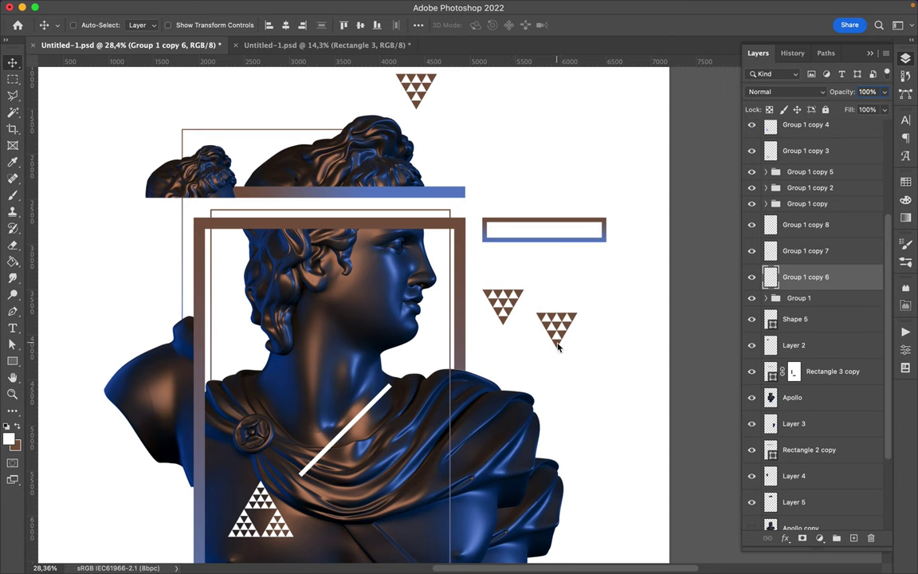
pyautogui.keyDown('ctrl'); pyautogui.click(502, 299); pyautogui.keyUp('ctrl')
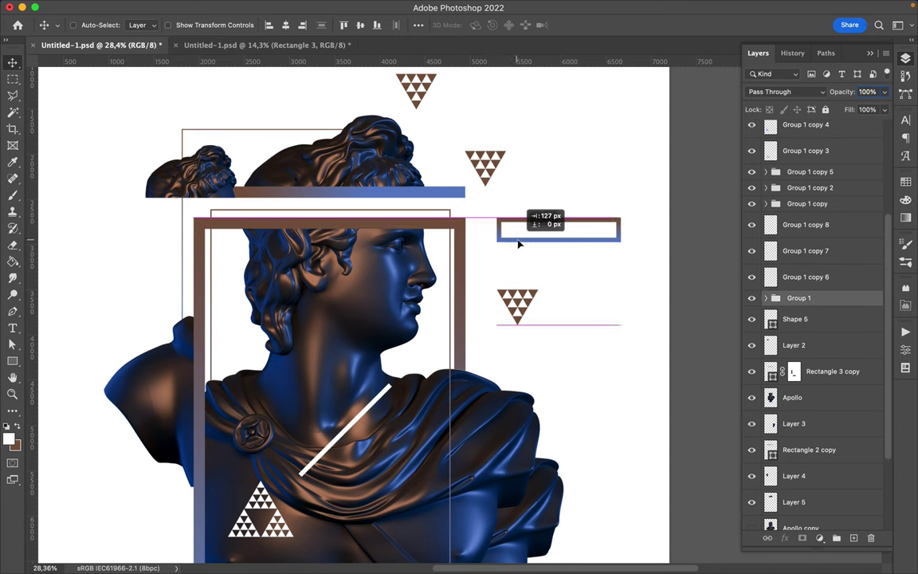
pyautogui.moveTo(518, 244); pyautogui.dragTo(526, 247)
pyautogui.scroll(-3, 526, 247)
pyautogui.hotkey('shift', 'Left')
pyautogui.hotkey('shift', 'Left')
pyautogui.hotkey('shift', 'Left')
# Step: Shrink the brown triangle near the top of the poster
pyautogui.press('a')
pyautogui.click(514, 547)
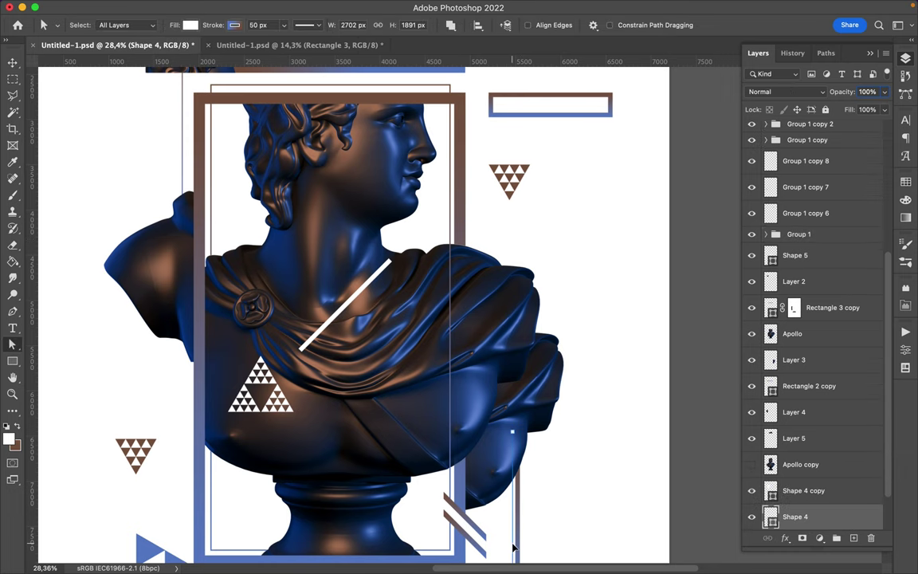
pyautogui.scroll(-5, 503, 382)
pyautogui.press('v')
pyautogui.hotkey('ctrl', 't')
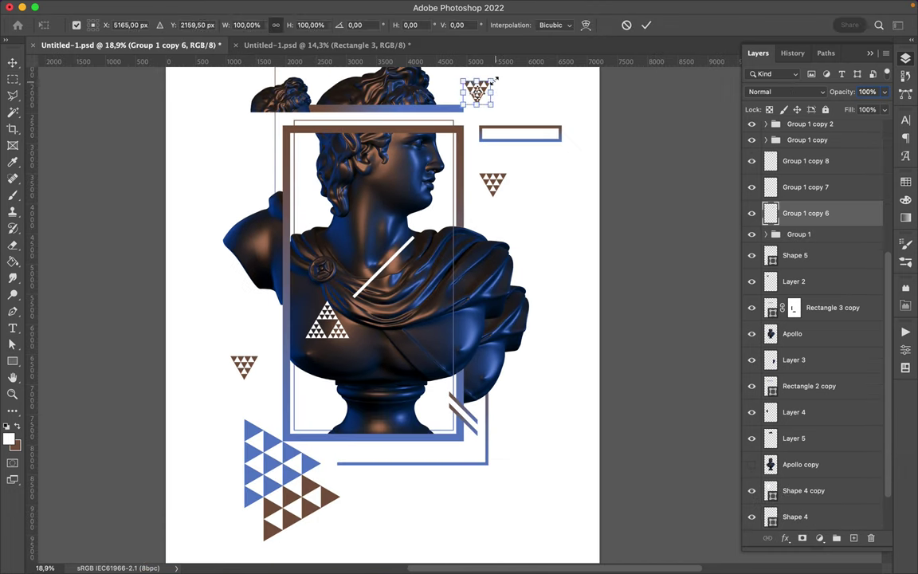
pyautogui.press('Return')
pyautogui.hotkey('ctrl', '0')
# Step: Delete the extra white triangle clusters on the bust
pyautogui.click(315, 375)
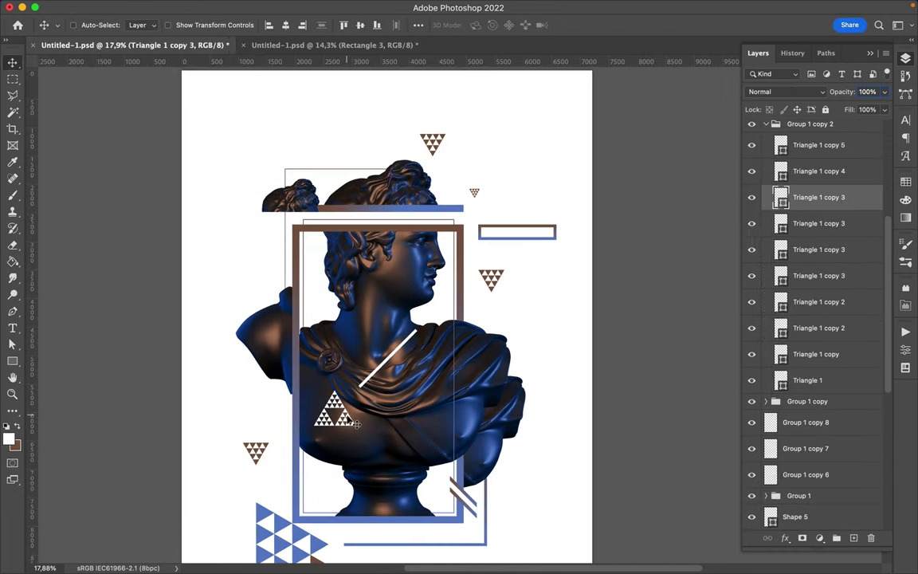
pyautogui.scroll(3, 767, 275)
pyautogui.click(767, 273)
pyautogui.click(805, 261)
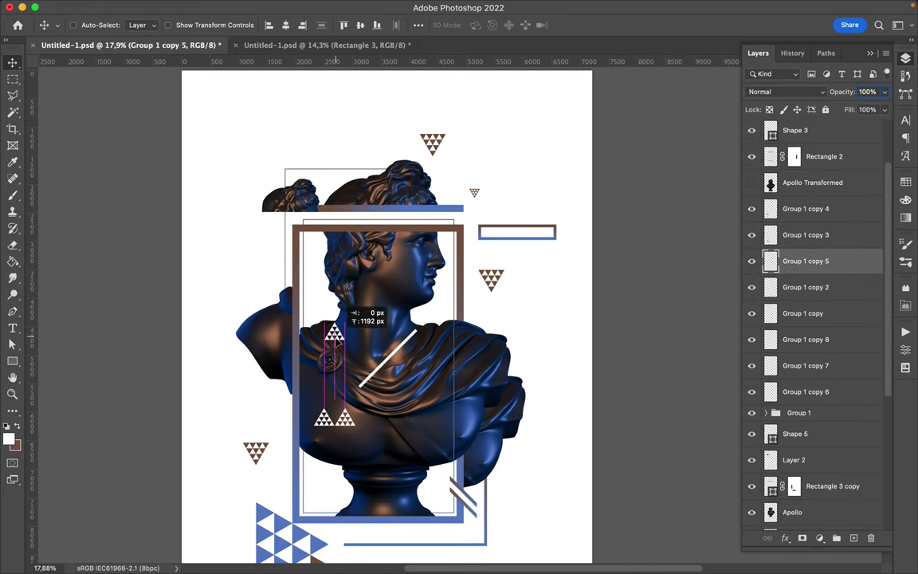
pyautogui.moveTo(334, 335); pyautogui.dragTo(334, 333)
pyautogui.click(345, 418)
pyautogui.press('Delete')
pyautogui.click(351, 370)
pyautogui.click(333, 333)
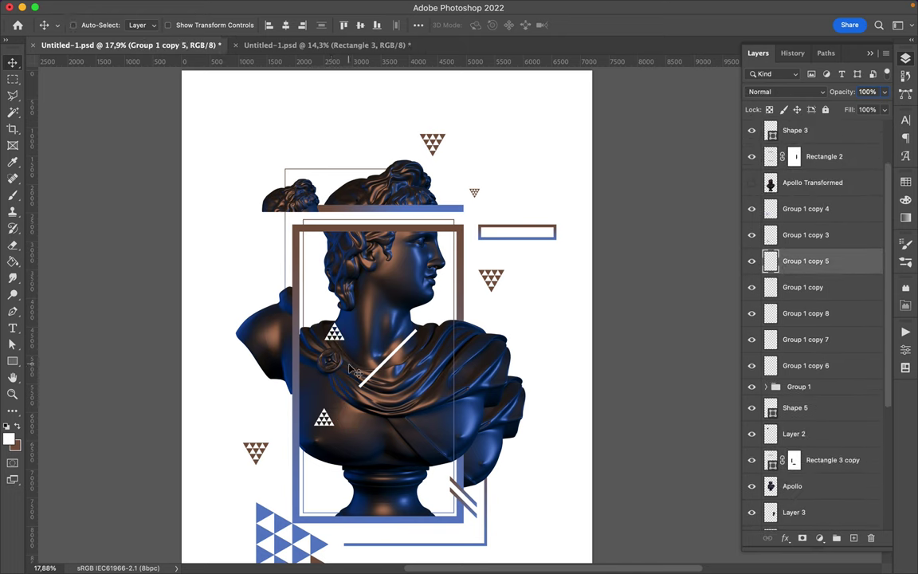
pyautogui.press('Delete')
# Step: Move the white cluster to the bust's base and a brown cluster to the top-right corner
pyautogui.moveTo(323, 420); pyautogui.dragTo(323, 406)
pyautogui.scroll(-3, 437, 199)
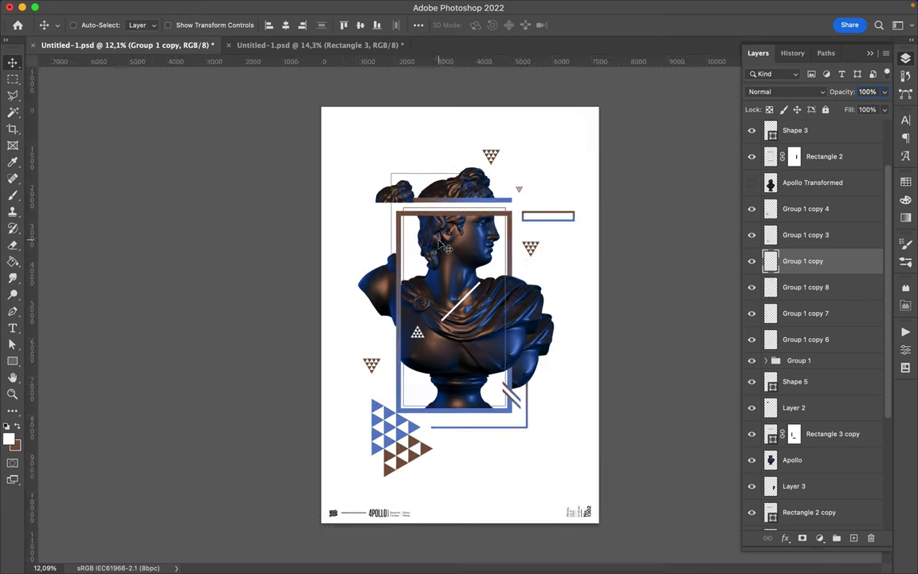
pyautogui.keyDown('shift'); pyautogui.click(405, 453); pyautogui.keyUp('shift')
pyautogui.keyDown('shift'); pyautogui.click(408, 437); pyautogui.keyUp('shift')
pyautogui.moveTo(418, 335); pyautogui.dragTo(423, 360)
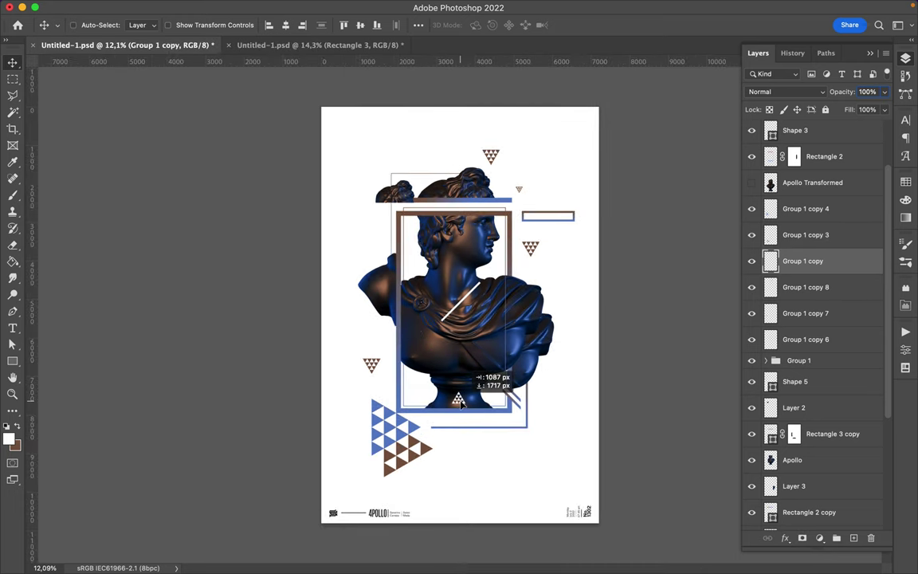
pyautogui.moveTo(493, 165); pyautogui.dragTo(560, 165)
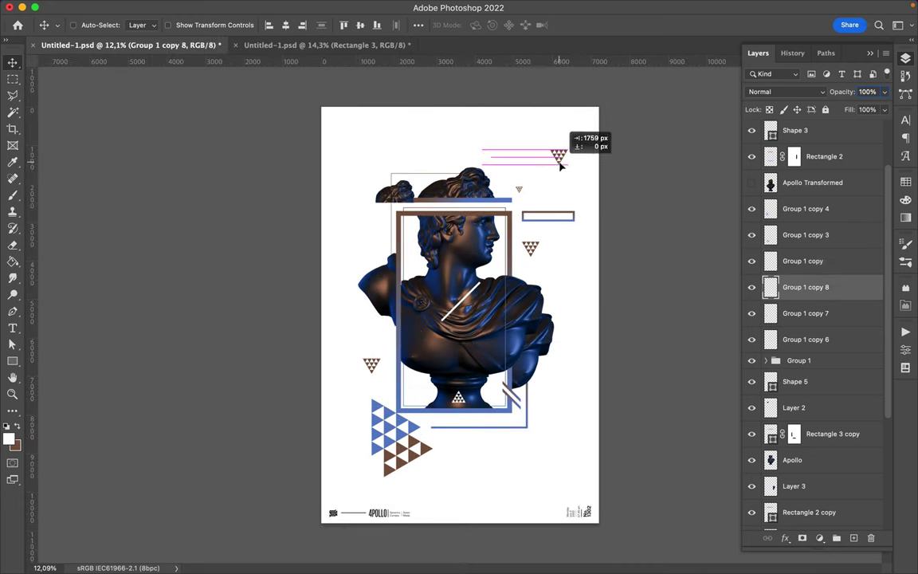
# Step: Draw a new rectangle at the poster's top-left
pyautogui.scroll(2, 572, 192)
pyautogui.press('a')
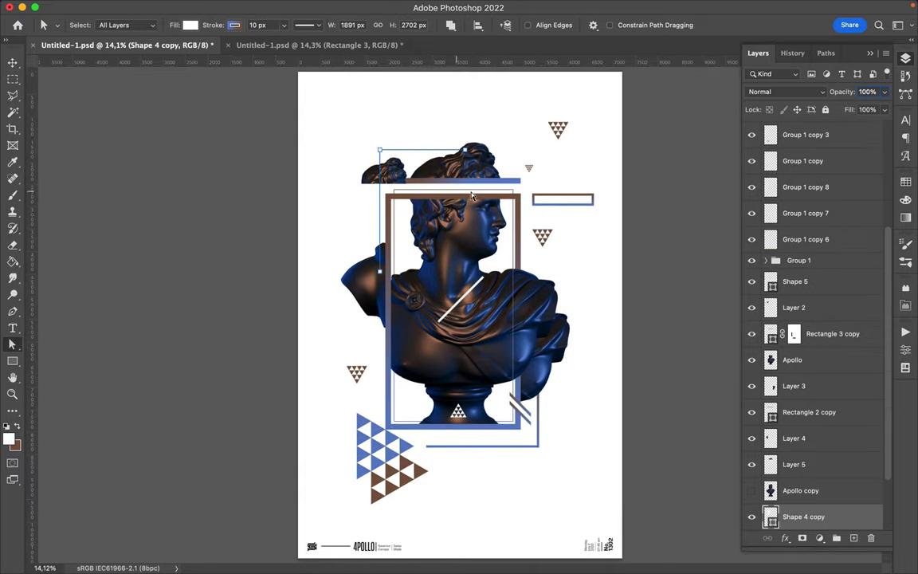
pyautogui.click(518, 247)
pyautogui.press('u')
pyautogui.moveTo(266, 72); pyautogui.dragTo(323, 129)
# Step: Give the rectangle a blue-to-brown gradient fill, no stroke, and stretch it full poster height
pyautogui.click(142, 25)
pyautogui.click(89, 50)
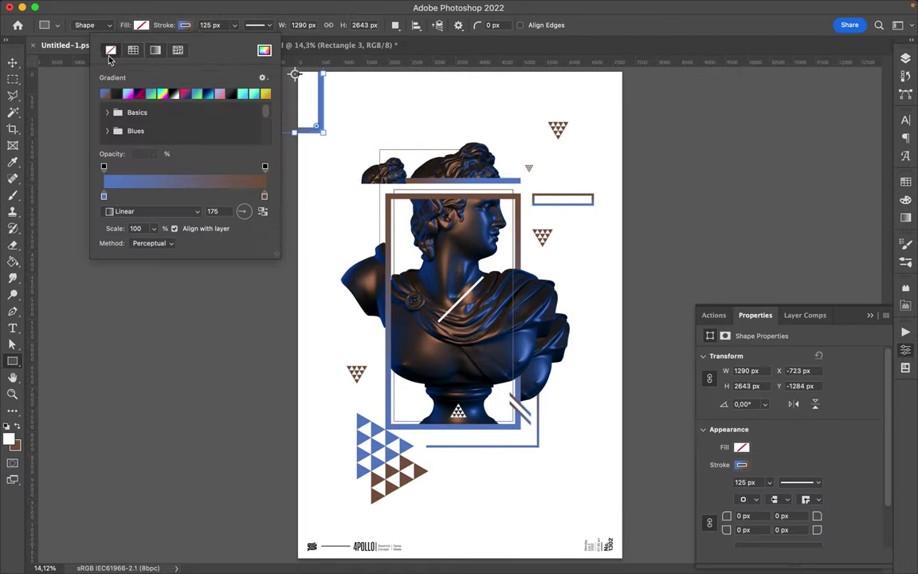
pyautogui.click(61, 94)
pyautogui.click(99, 94)
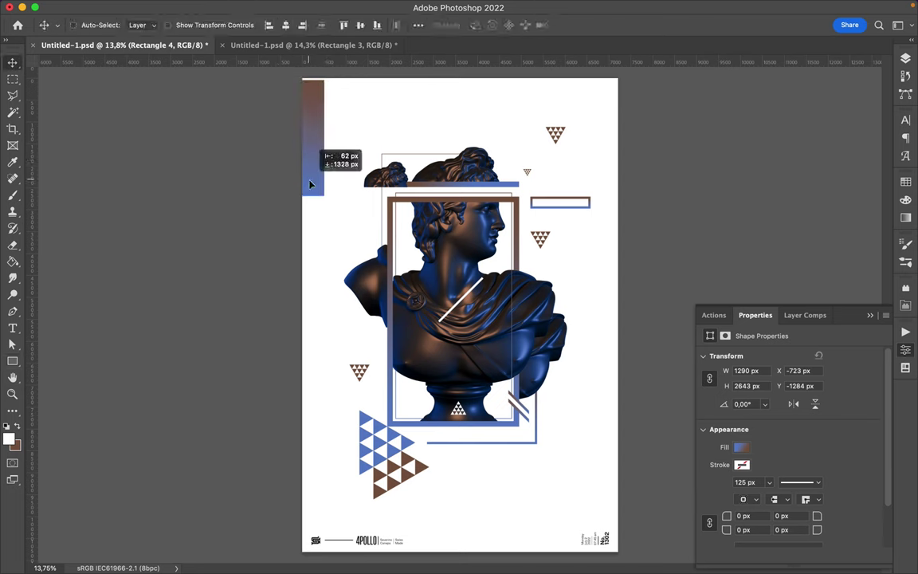
pyautogui.hotkey('ctrl', 't')
pyautogui.moveTo(269, 193); pyautogui.dragTo(289, 544)
pyautogui.press('Return')
# Step: Draw a small rectangle over the Monogramme layer
pyautogui.press('v')
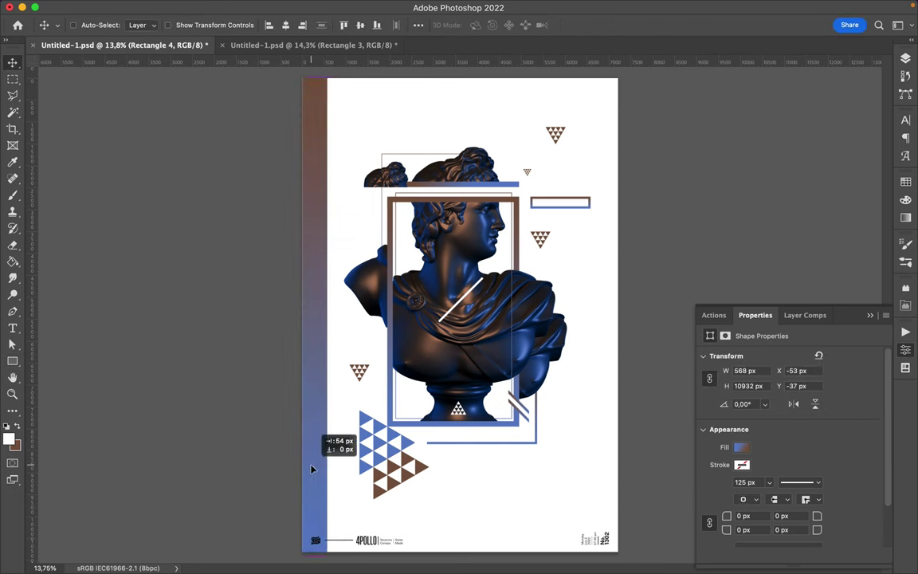
pyautogui.click(314, 539)
pyautogui.press('F7')
pyautogui.press('u')
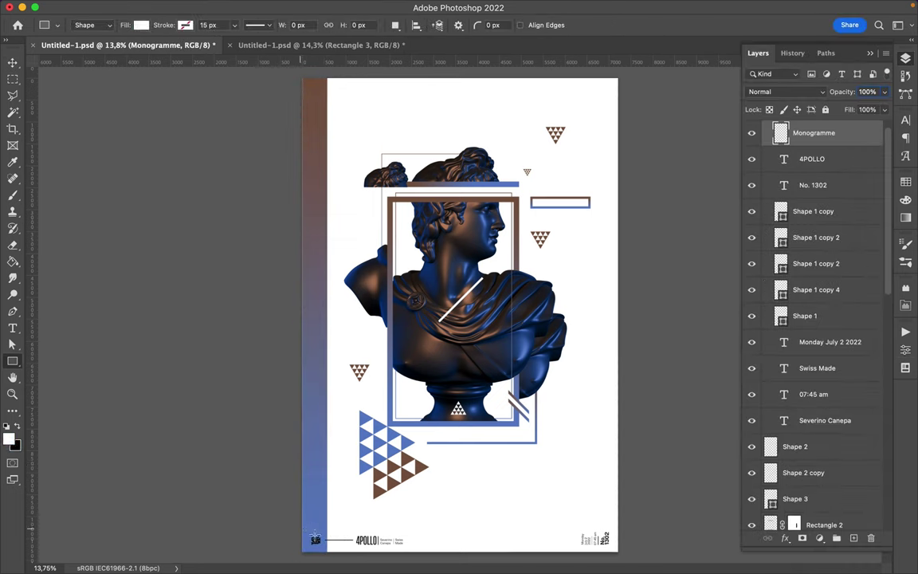
pyautogui.moveTo(321, 545); pyautogui.dragTo(328, 551)
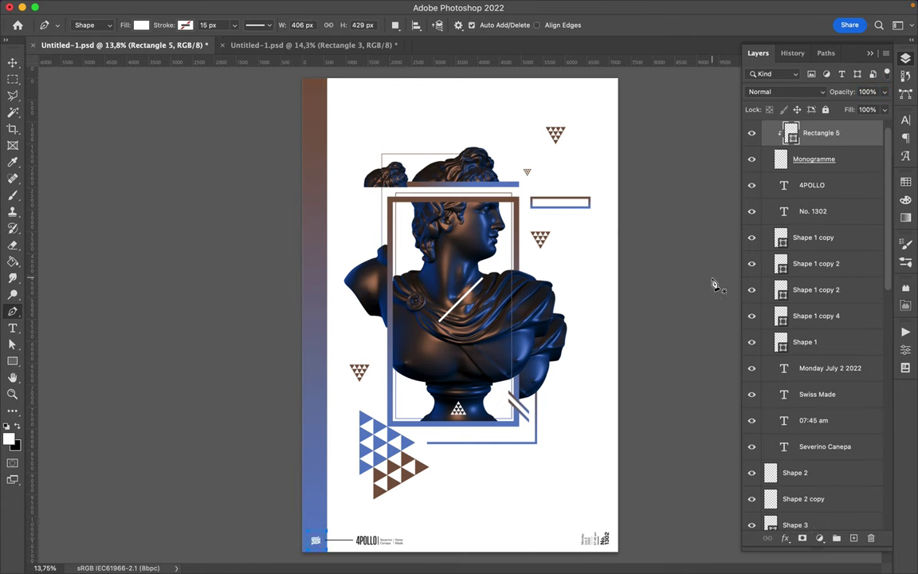
# Step: Shrink the gradient triangle and fit it into the bottom-right corner
pyautogui.click(638, 397)
pyautogui.click(638, 398)
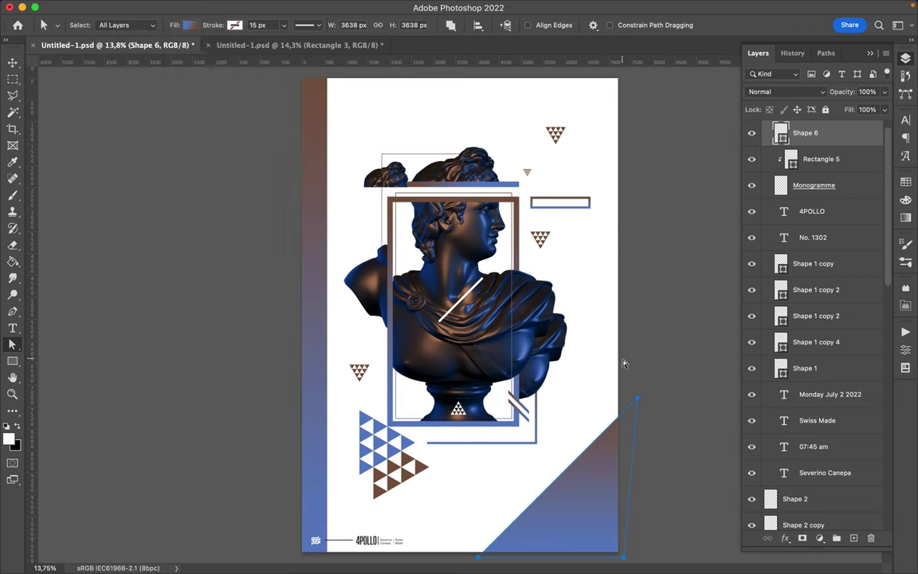
pyautogui.press('v')
pyautogui.moveTo(583, 488); pyautogui.dragTo(598, 506)
pyautogui.scroll(-1, 606, 522)
pyautogui.hotkey('ctrl', 't')
pyautogui.moveTo(553, 467); pyautogui.dragTo(585, 517)
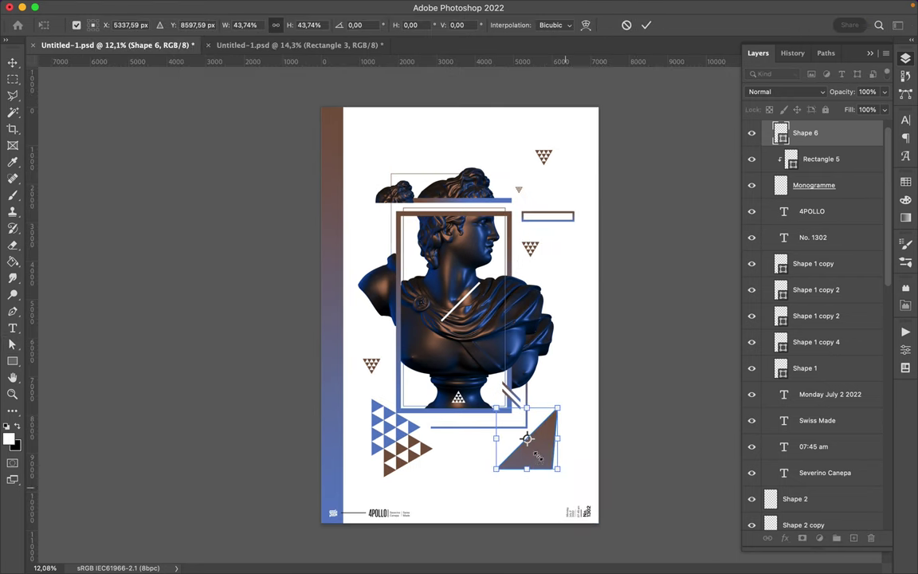
pyautogui.press('Return')
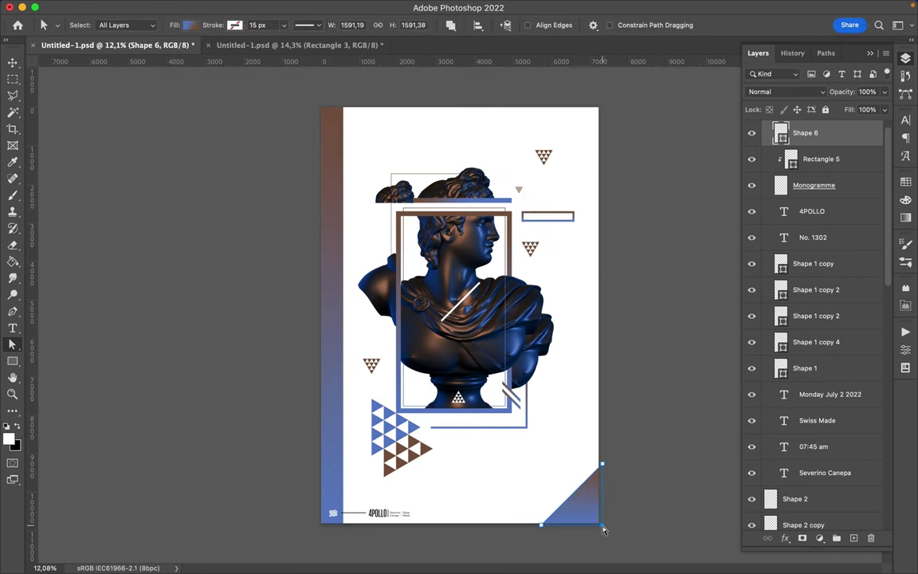
pyautogui.press('v')
pyautogui.moveTo(805, 132); pyautogui.dragTo(805, 486)
pyautogui.scroll(-3, 813, 323)
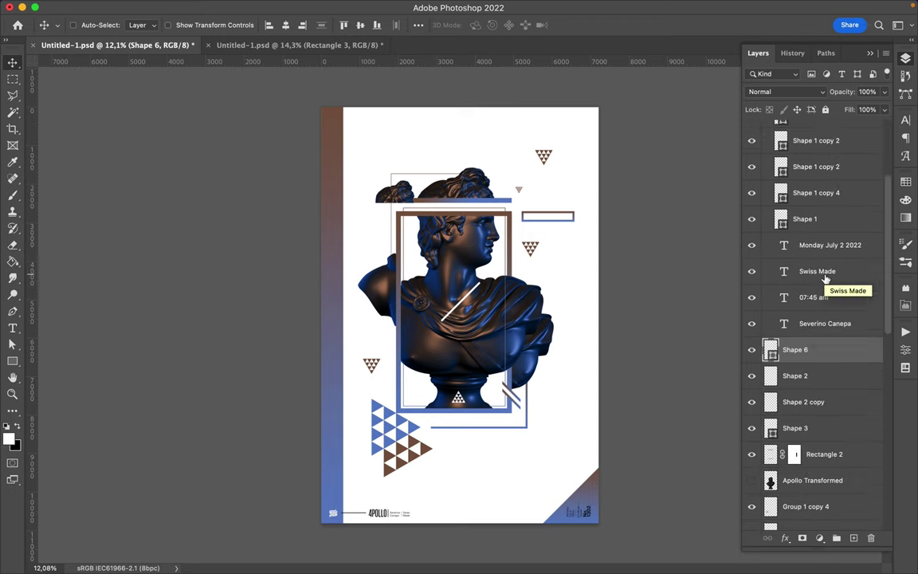
pyautogui.scroll(5, 757, 223)
pyautogui.press('F7')
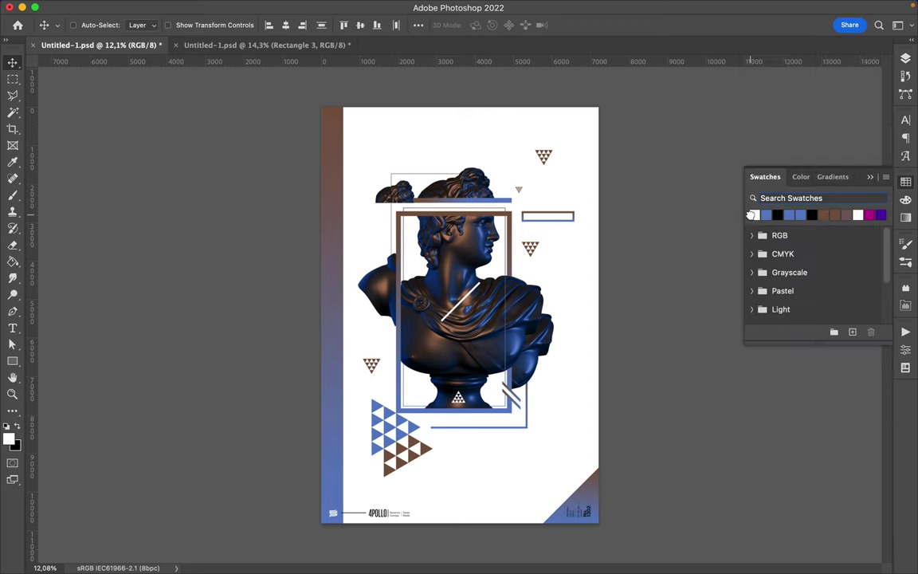
pyautogui.keyDown('alt'); pyautogui.scroll(5, 625, 475); pyautogui.keyUp('alt')
pyautogui.keyDown('ctrl'); pyautogui.click(641, 439); pyautogui.keyUp('ctrl')
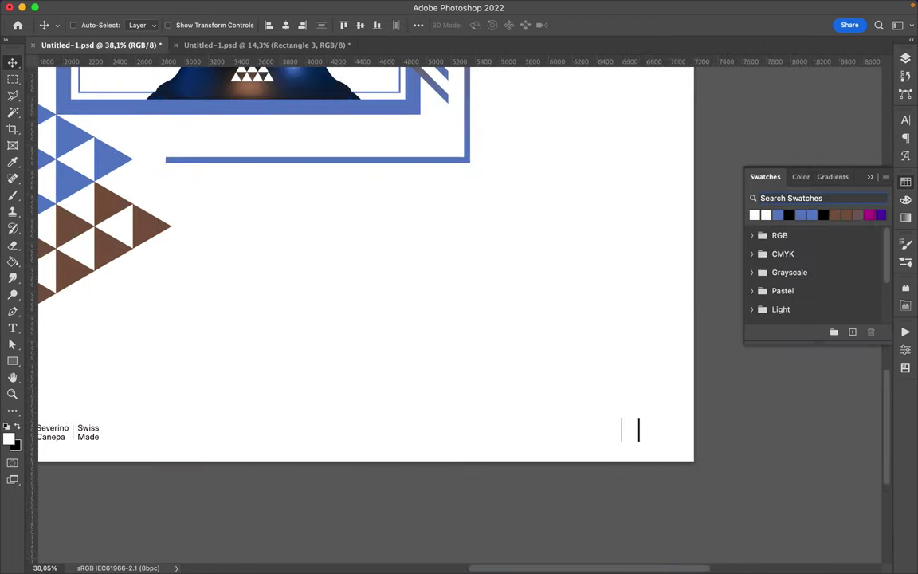
pyautogui.press('F7')
# Step: Check the fill colour swatches of the selected corner shape
pyautogui.press('a')
pyautogui.click(906, 182)
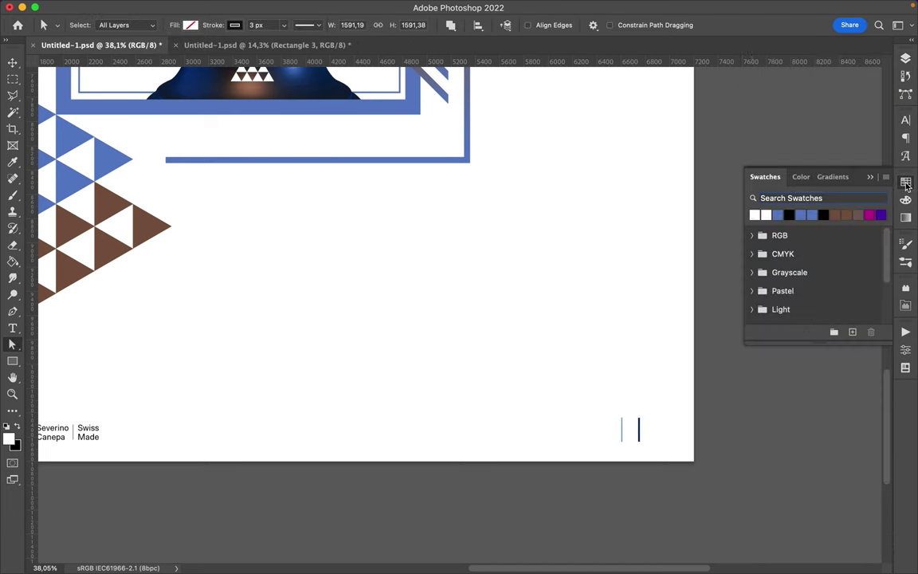
pyautogui.press('v')
pyautogui.keyDown('alt'); pyautogui.scroll(-3, 546, 365); pyautogui.keyUp('alt')
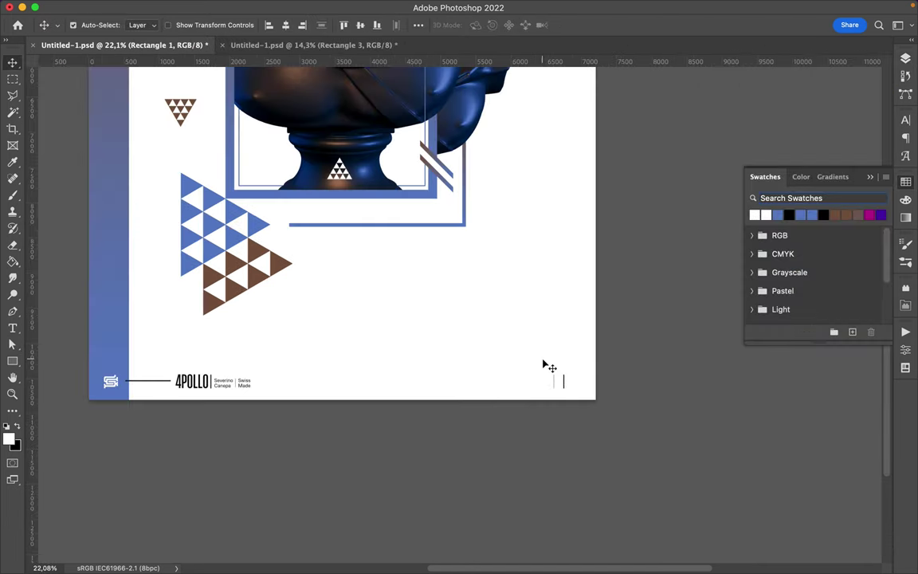
pyautogui.keyDown('alt'); pyautogui.scroll(2, 557, 373); pyautogui.keyUp('alt')
pyautogui.keyDown('alt'); pyautogui.scroll(3, 564, 379); pyautogui.keyUp('alt')
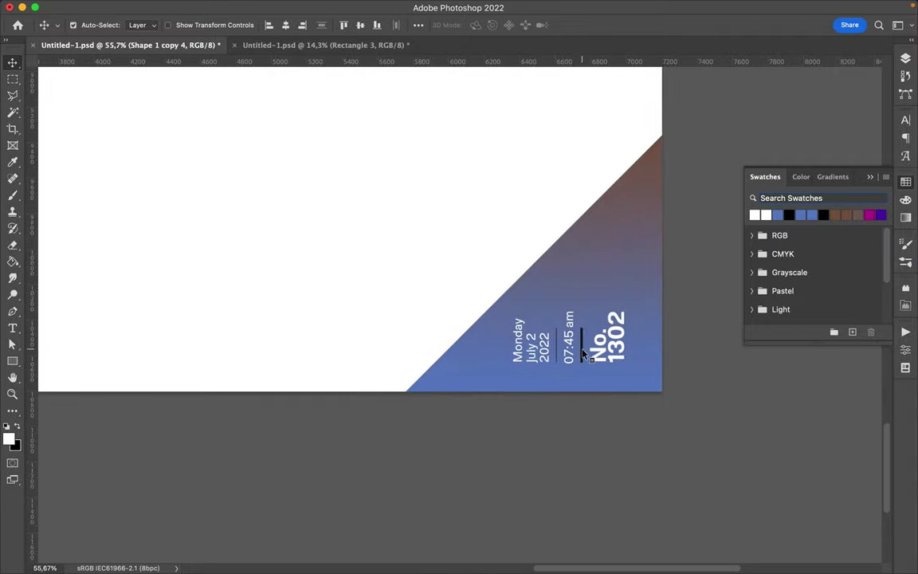
# Step: Nudge the gradient corner triangle slightly lower in the bottom-right corner
pyautogui.press('F7')
pyautogui.press('a')
pyautogui.click(212, 24)
pyautogui.press('v')
pyautogui.moveTo(629, 256); pyautogui.dragTo(629, 286)
pyautogui.press('a')
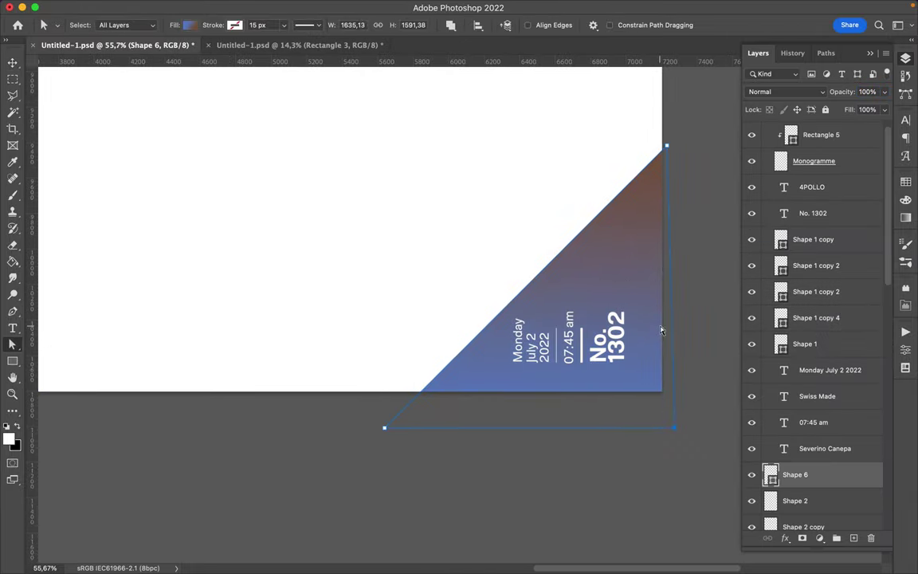
pyautogui.press('v')
pyautogui.keyDown('alt'); pyautogui.scroll(-2, 650, 285); pyautogui.keyUp('alt')
# Step: Duplicate the top-right triangle cluster and place the copy beside the blue bar's end
pyautogui.keyDown('alt'); pyautogui.scroll(-5, 494, 342); pyautogui.keyUp('alt')
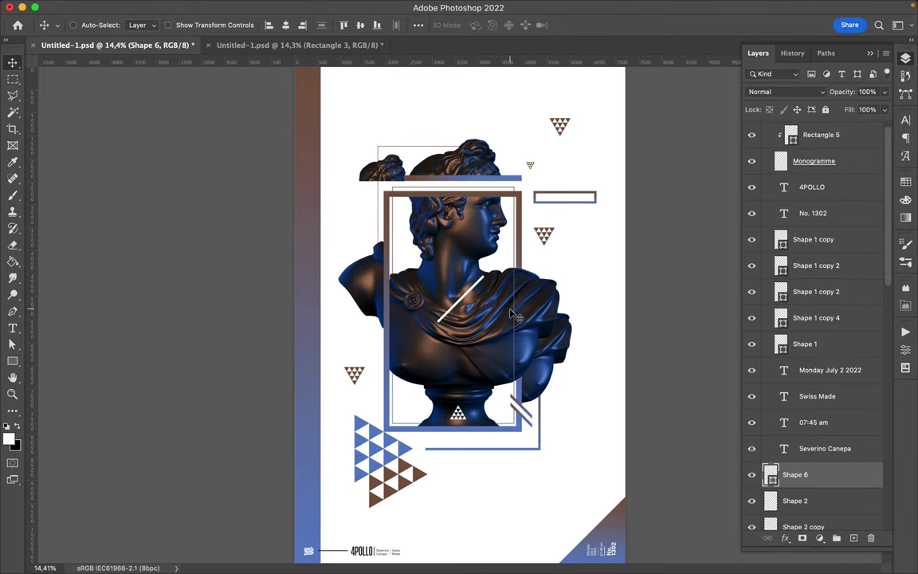
pyautogui.keyDown('ctrl'); pyautogui.click(516, 317); pyautogui.keyUp('ctrl')
pyautogui.keyDown('ctrl'); pyautogui.keyDown('alt'); pyautogui.moveTo(566, 142); pyautogui.dragTo(562, 139); pyautogui.keyUp('alt'); pyautogui.keyUp('ctrl')
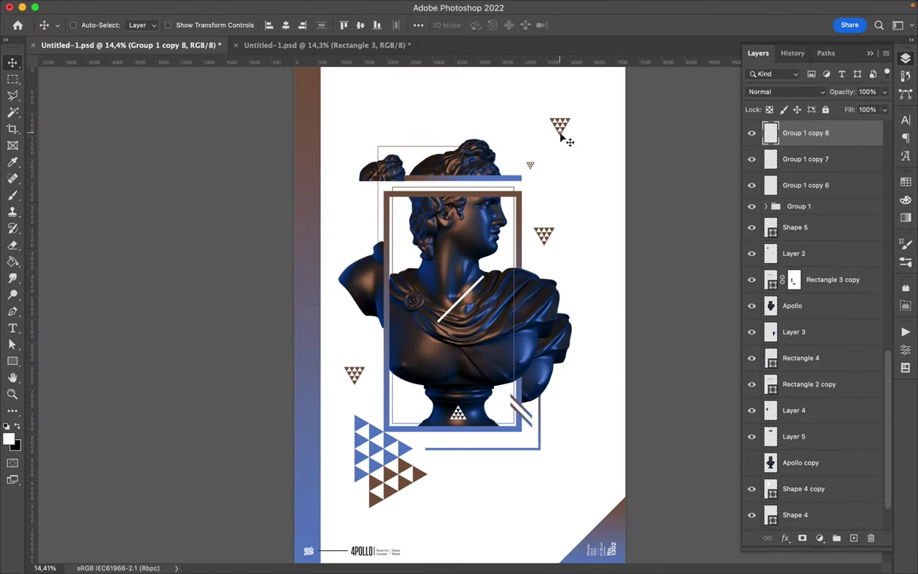
pyautogui.keyDown('alt'); pyautogui.scroll(2, 569, 199); pyautogui.keyUp('alt')
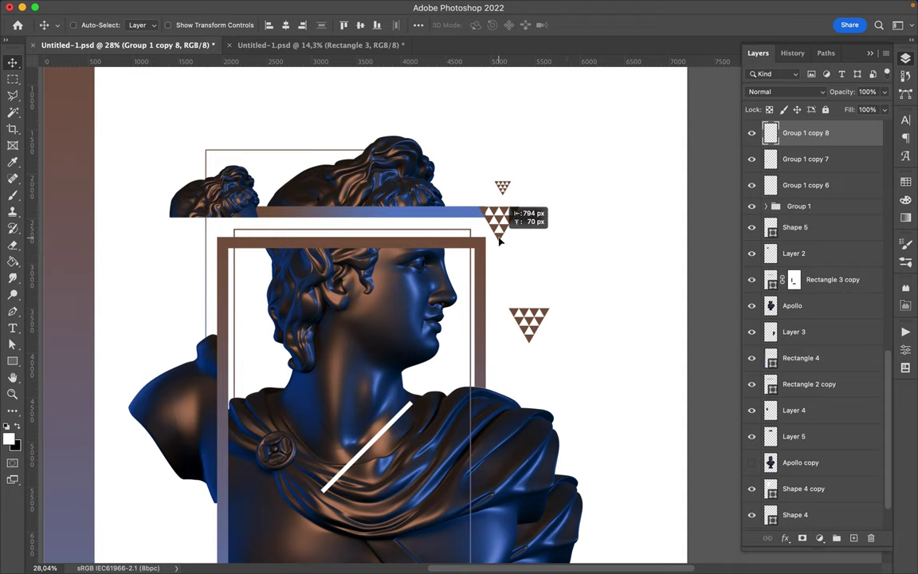
pyautogui.moveTo(499, 240); pyautogui.dragTo(502, 242)
# Step: Move another triangle cluster copy down onto the bust's base
pyautogui.scroll(2, 503, 243)
pyautogui.scroll(2, 502, 243)
pyautogui.scroll(-1, 502, 242)
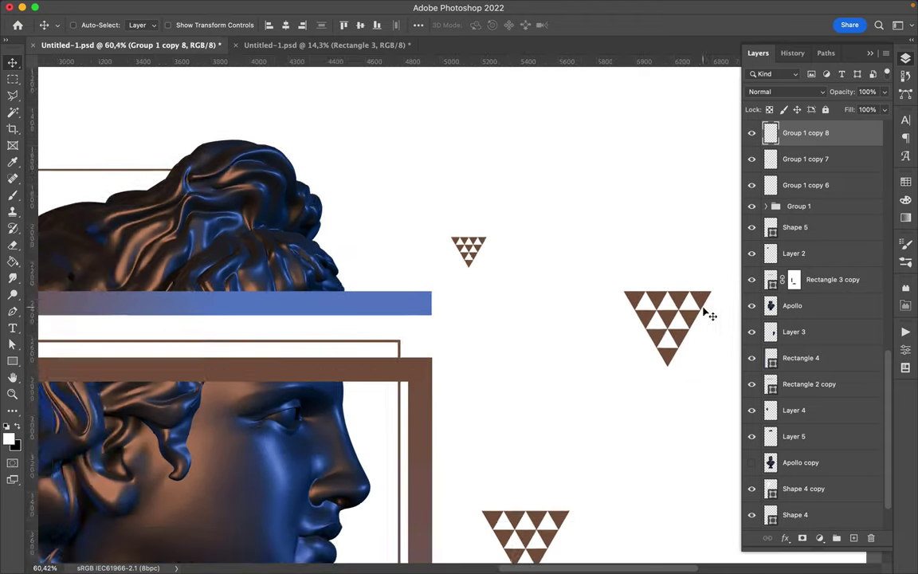
pyautogui.keyDown('alt'); pyautogui.scroll(-2, 545, 284); pyautogui.keyUp('alt')
pyautogui.keyDown('alt'); pyautogui.scroll(-2, 506, 416); pyautogui.keyUp('alt')
pyautogui.scroll(-4, 506, 416)
pyautogui.keyDown('alt'); pyautogui.moveTo(367, 368); pyautogui.dragTo(367, 394); pyautogui.keyUp('alt')
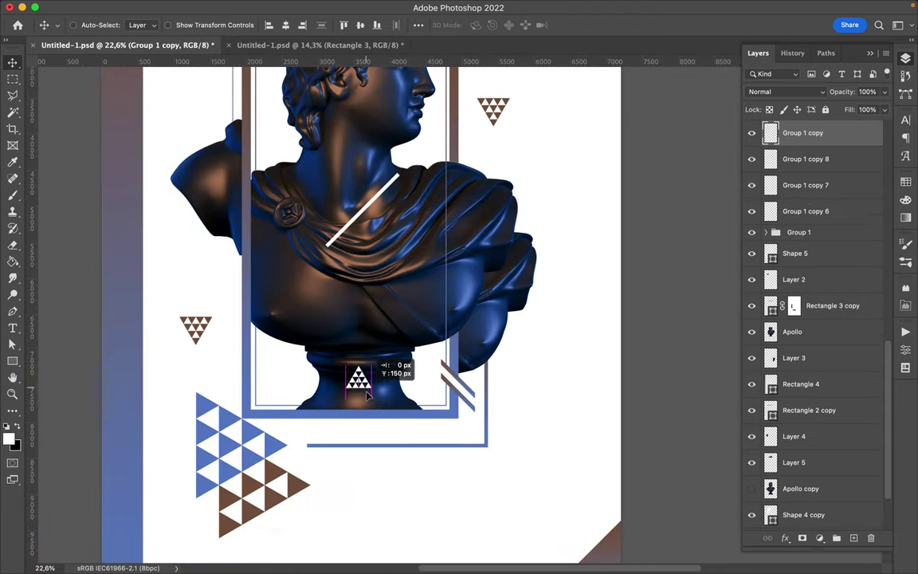
pyautogui.keyDown('alt'); pyautogui.scroll(-1, 447, 449); pyautogui.keyUp('alt')
pyautogui.scroll(2, 447, 449)
pyautogui.keyDown('alt'); pyautogui.scroll(-1, 455, 434); pyautogui.keyUp('alt')
pyautogui.keyDown('alt'); pyautogui.scroll(-1, 455, 434); pyautogui.keyUp('alt')
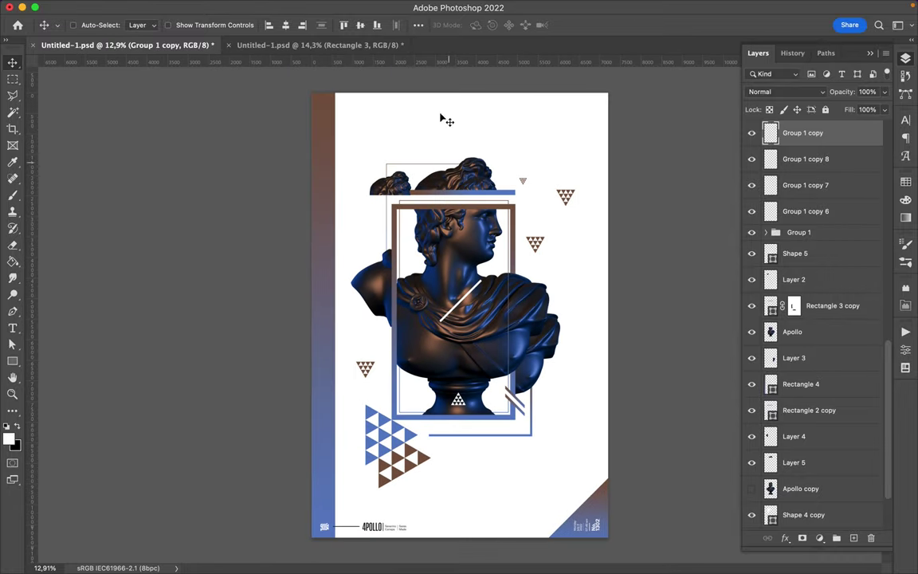
# Step: Draw a Pen shape that angles the top edge of the left gradient side bar
pyautogui.press('p')
pyautogui.click(368, 92)
pyautogui.press('a')
pyautogui.click(510, 140)
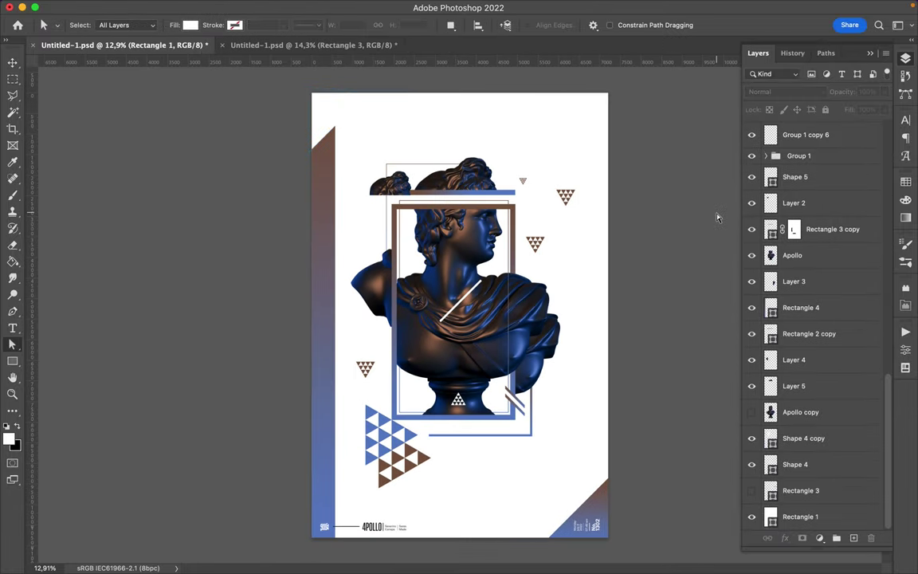
pyautogui.scroll(10, 854, 216)
# Step: Select the 4POLLO logo and Swiss Made text layers
pyautogui.click(814, 209)
pyautogui.click(816, 413)
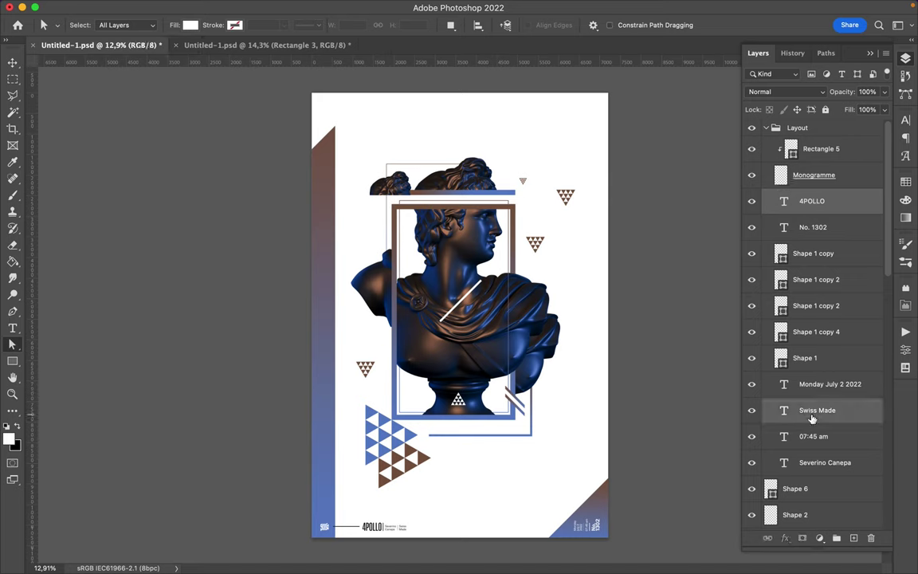
pyautogui.scroll(5, 378, 399)
pyautogui.press('F7')
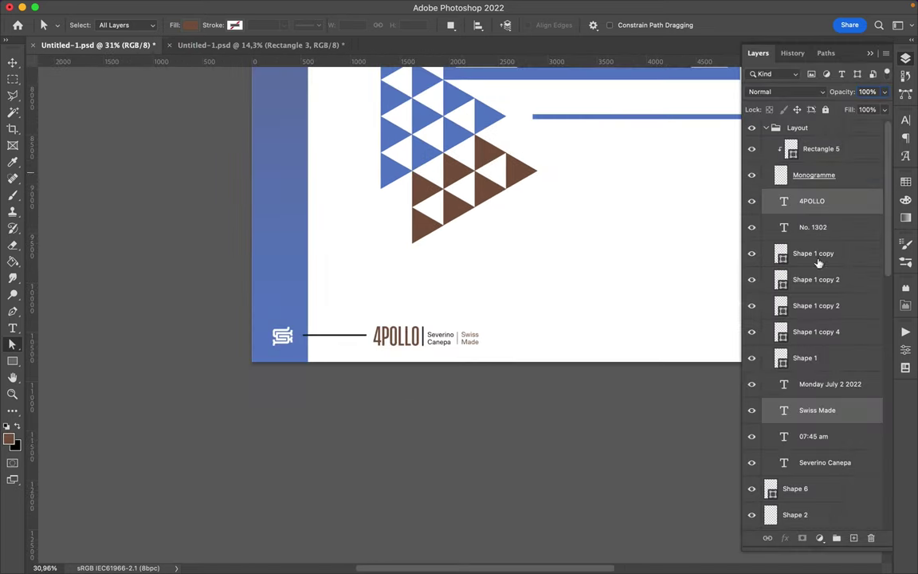
pyautogui.press('F7')
pyautogui.press('v')
pyautogui.scroll(5, 425, 337)
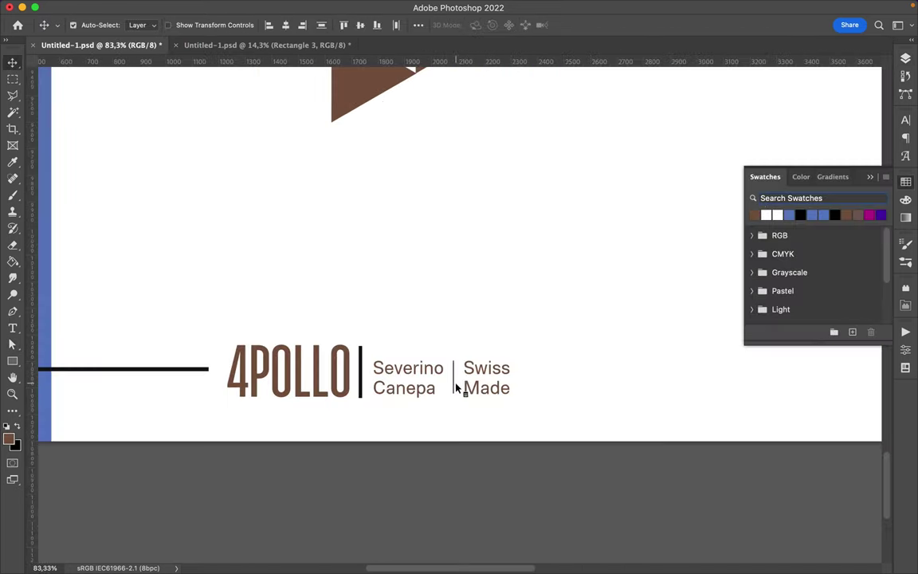
# Step: Set the logo rule's fill colour to brown to match the text
pyautogui.press('a')
pyautogui.click(189, 24)
pyautogui.press('Escape')
pyautogui.scroll(-5, 505, 404)
pyautogui.scroll(2, 315, 427)
pyautogui.scroll(3, 510, 326)
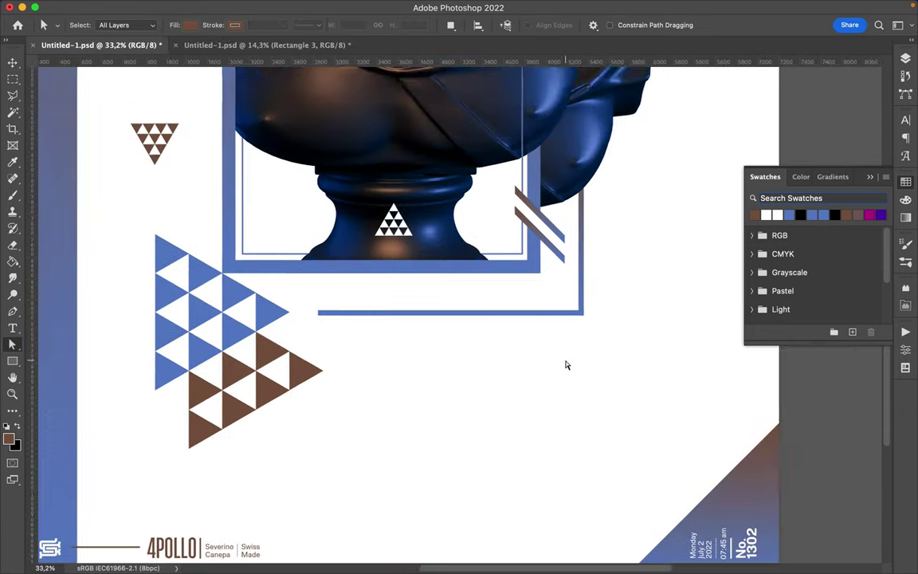
pyautogui.scroll(5, 509, 326)
pyautogui.scroll(-3, 558, 350)
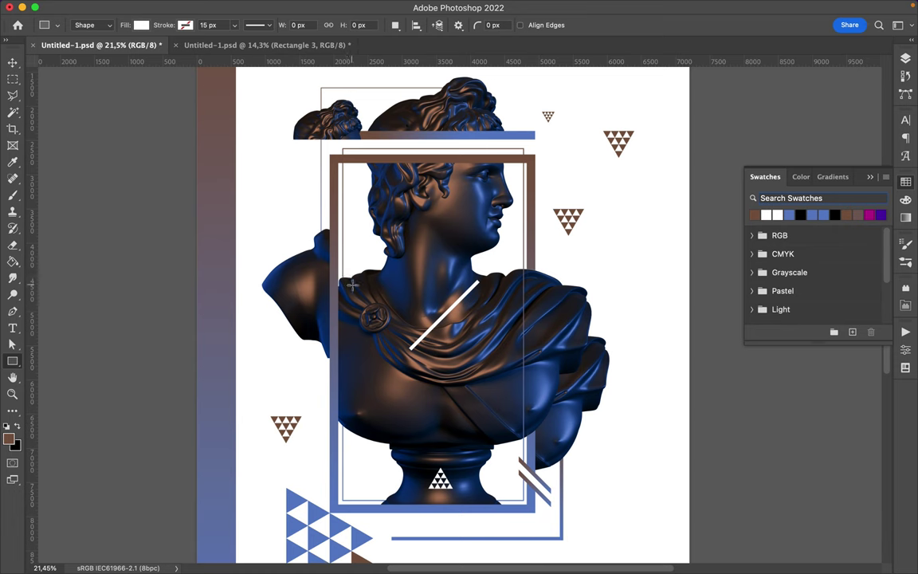
# Step: Draw a tall white bar over the bust's left side and a small white square on the shoulder
pyautogui.moveTo(377, 409); pyautogui.dragTo(376, 401)
pyautogui.press('v')
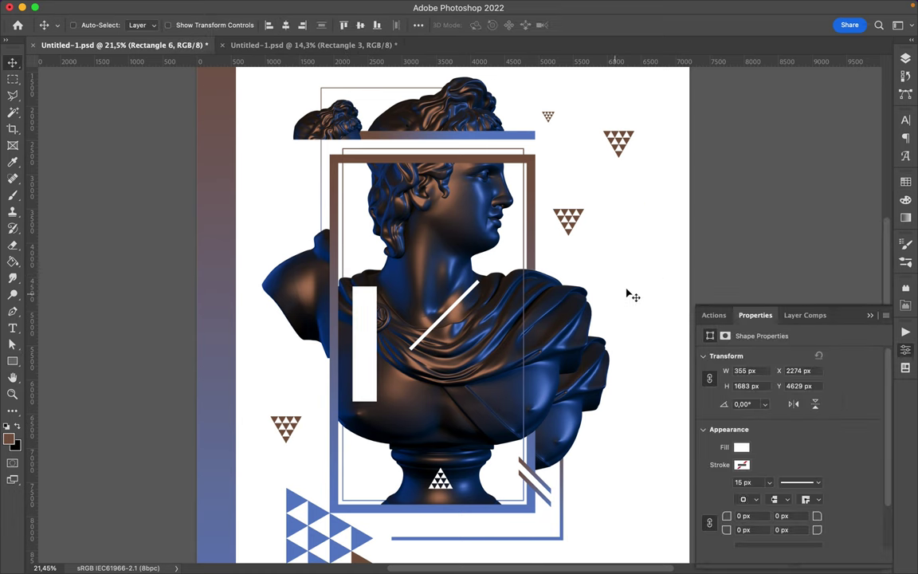
pyautogui.press('u')
pyautogui.moveTo(527, 266); pyautogui.dragTo(539, 286)
pyautogui.press('Delete')
pyautogui.press('u')
pyautogui.moveTo(545, 290); pyautogui.dragTo(551, 295)
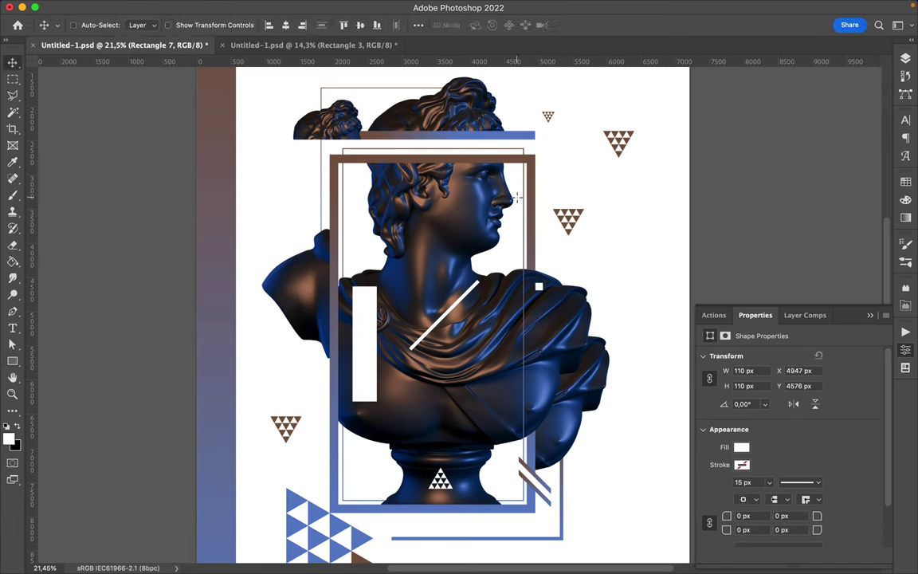
# Step: Move the small square lower and shift the tall white bar left and down
pyautogui.scroll(3, 577, 259)
pyautogui.press('v')
pyautogui.moveTo(577, 259); pyautogui.dragTo(624, 271)
pyautogui.scroll(-4, 624, 271)
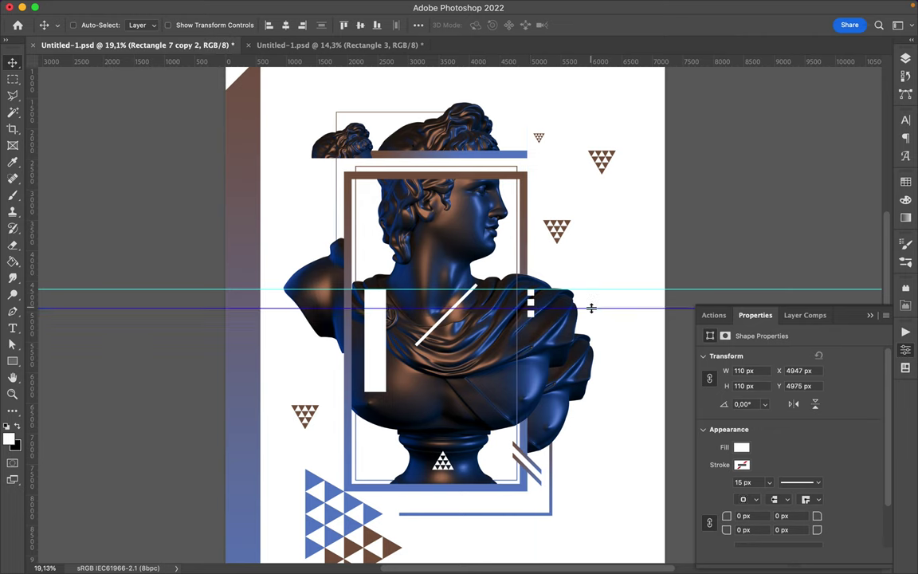
pyautogui.scroll(-3, 598, 297)
pyautogui.moveTo(412, 296); pyautogui.dragTo(405, 300)
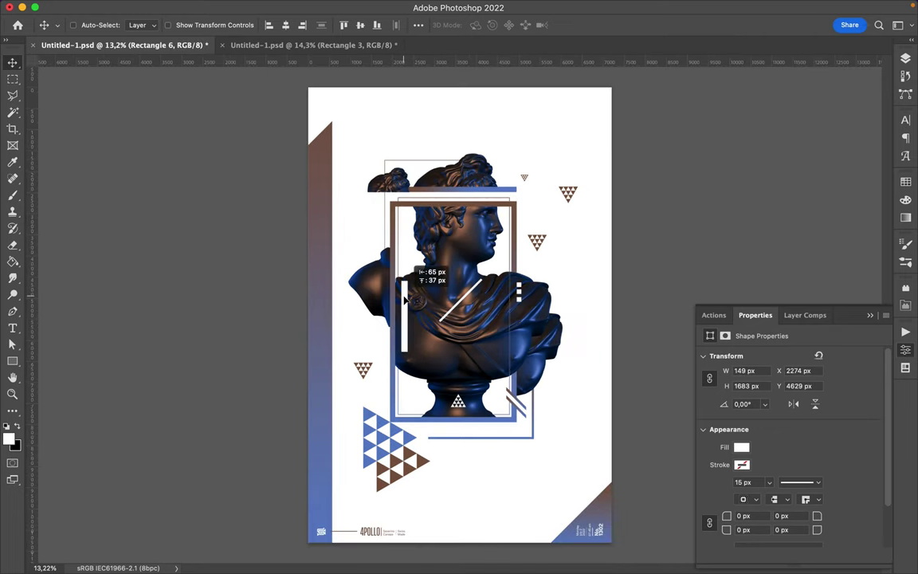
# Step: Scale down the column of three small white squares on the right shoulder
pyautogui.keyDown('ctrl'); pyautogui.click(462, 306); pyautogui.keyUp('ctrl')
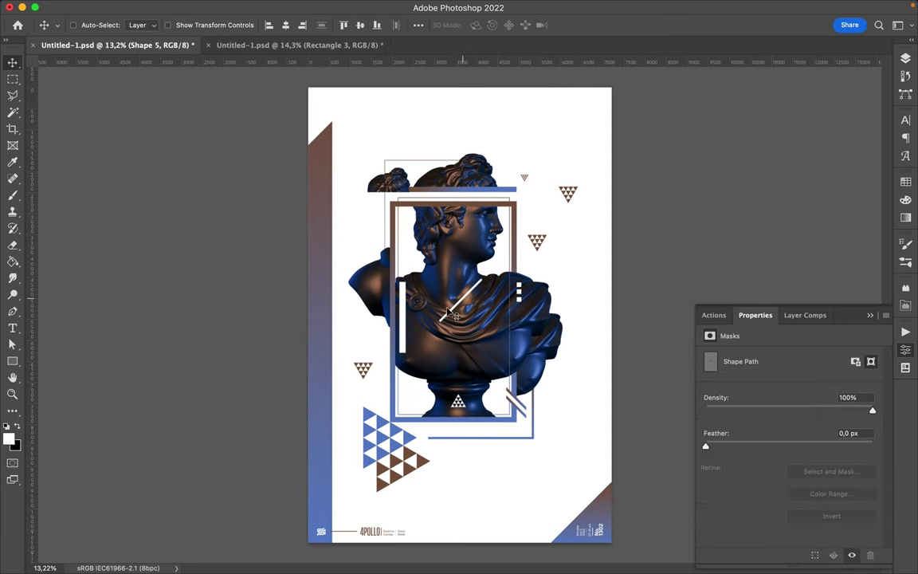
pyautogui.scroll(4, 508, 319)
pyautogui.keyDown('ctrl'); pyautogui.click(476, 313); pyautogui.keyUp('ctrl')
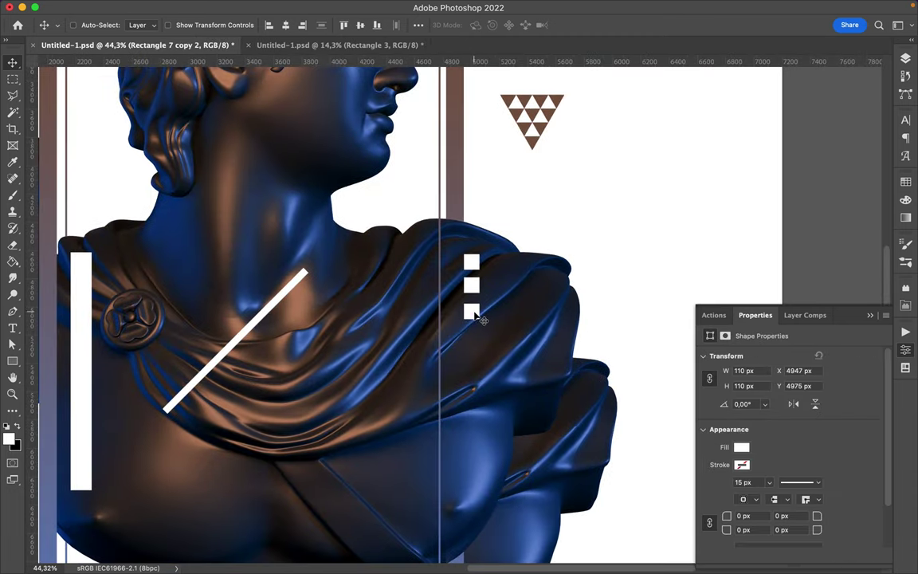
pyautogui.hotkey('ctrl', 't')
pyautogui.moveTo(479, 316); pyautogui.dragTo(471, 301)
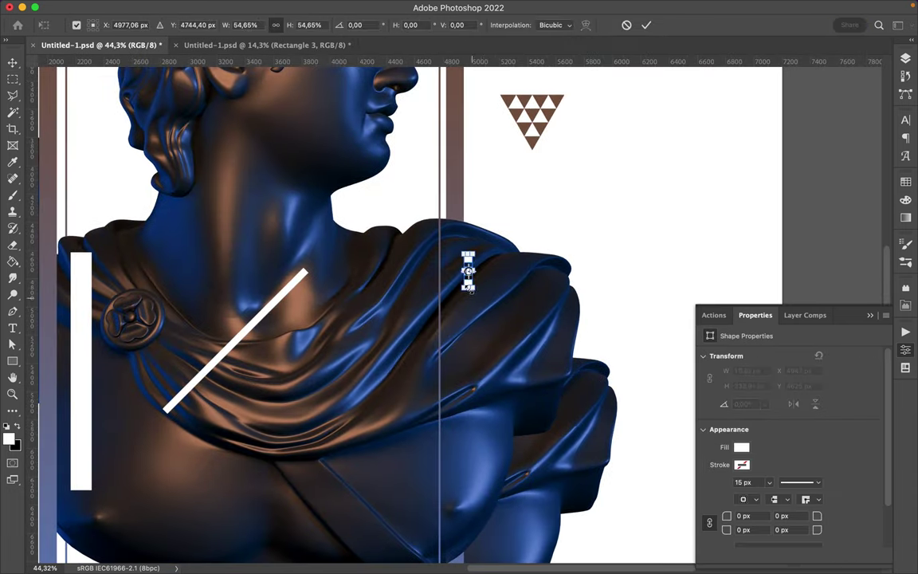
pyautogui.press('Return')
pyautogui.scroll(-2, 468, 271)
pyautogui.keyDown('ctrl'); pyautogui.click(344, 321); pyautogui.keyUp('ctrl')
pyautogui.scroll(-2, 573, 255)
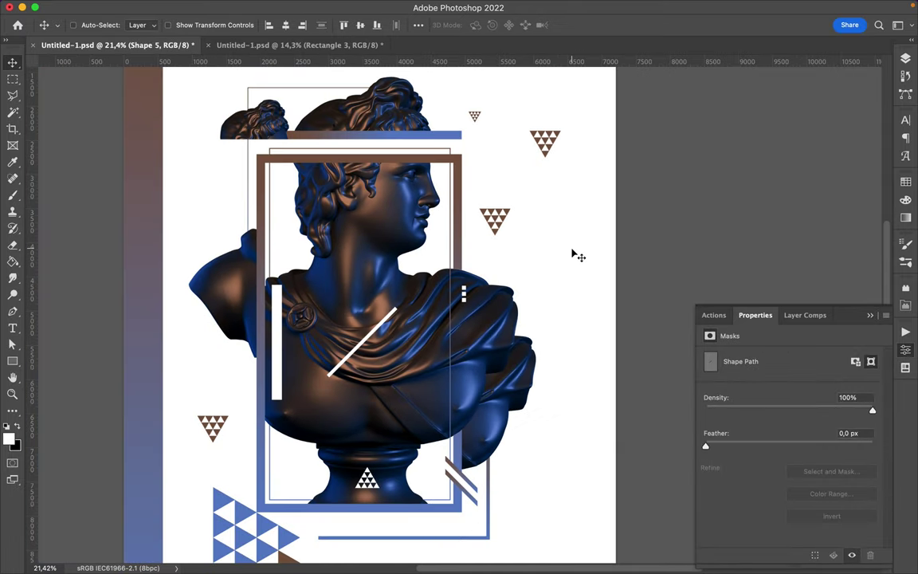
# Step: Frame the bust's face with a rectangle having no fill and a 50 px white stroke
pyautogui.moveTo(405, 209); pyautogui.dragTo(442, 282)
pyautogui.click(141, 25)
pyautogui.click(67, 45)
pyautogui.click(642, 312)
pyautogui.press('Escape')
pyautogui.press('v')
pyautogui.press('a')
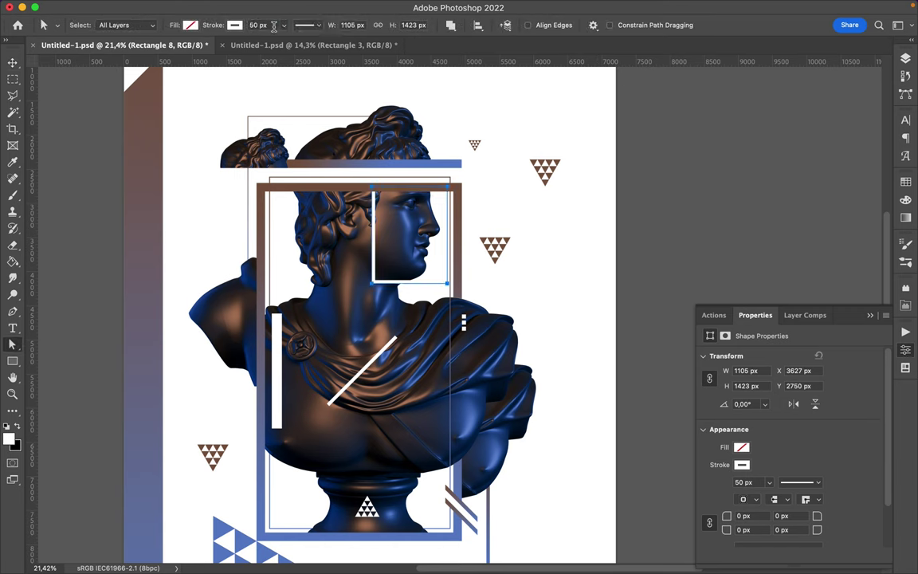
pyautogui.click(638, 203)
pyautogui.hotkey('alt', 'F9')
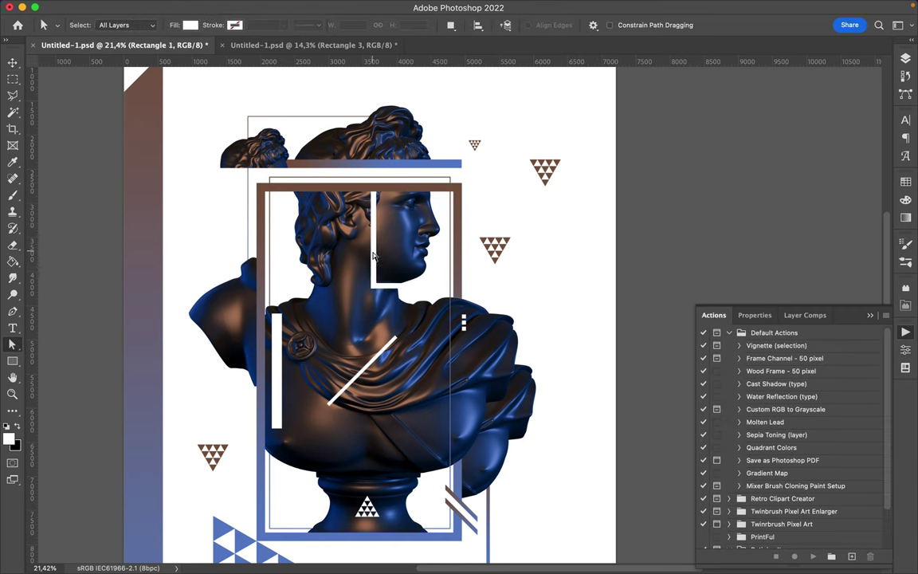
pyautogui.press('v')
pyautogui.hotkey('ctrl', '0')
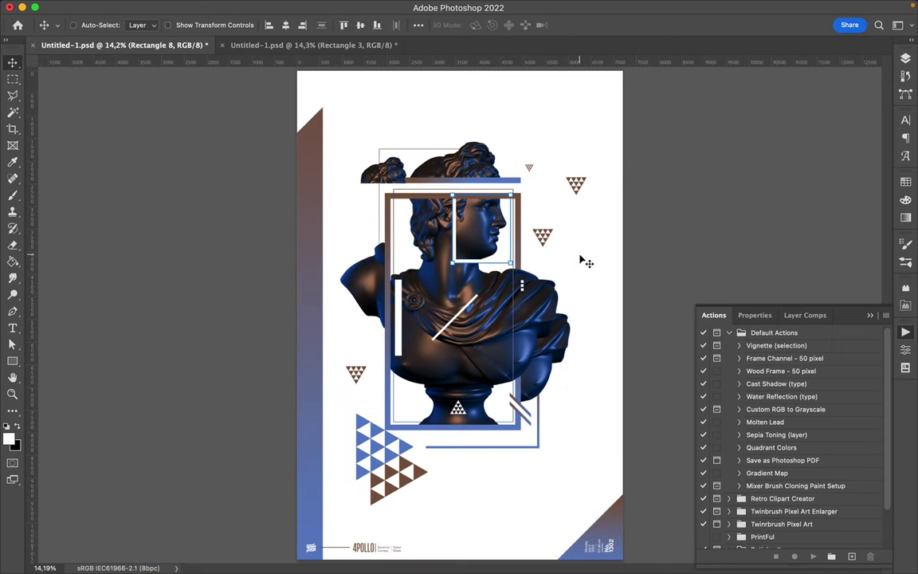